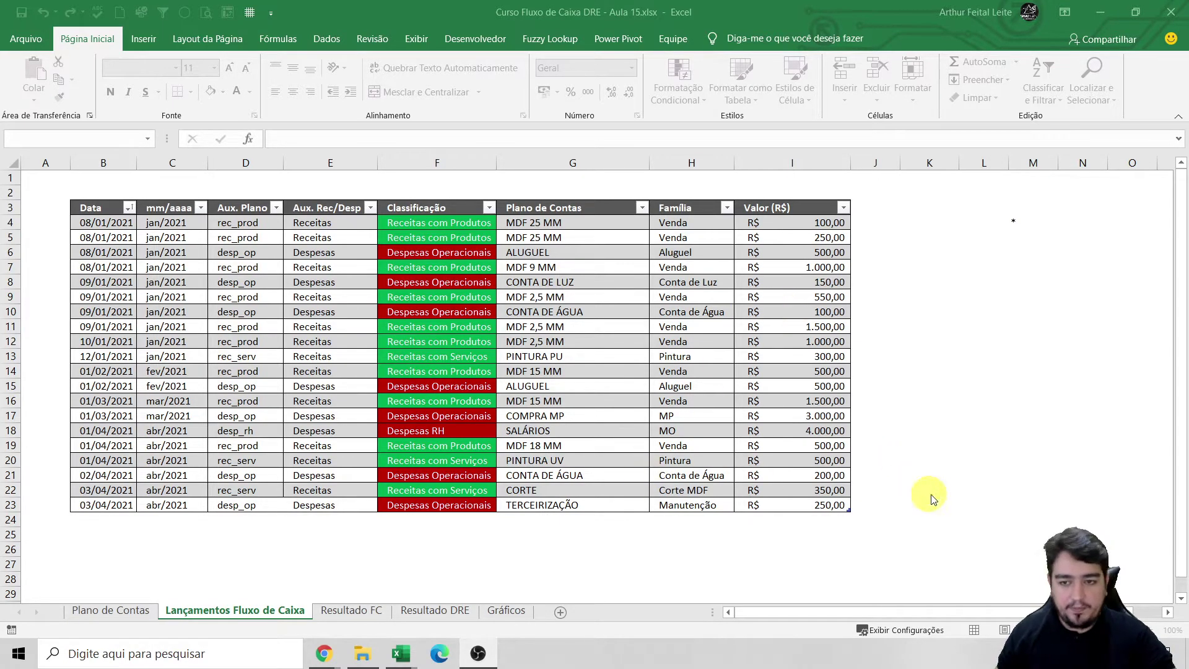
Step: Replace the content of cell M4, beside the launches table, with the sample amount 3000
click(950, 620)
drag(950, 612, 978, 613)
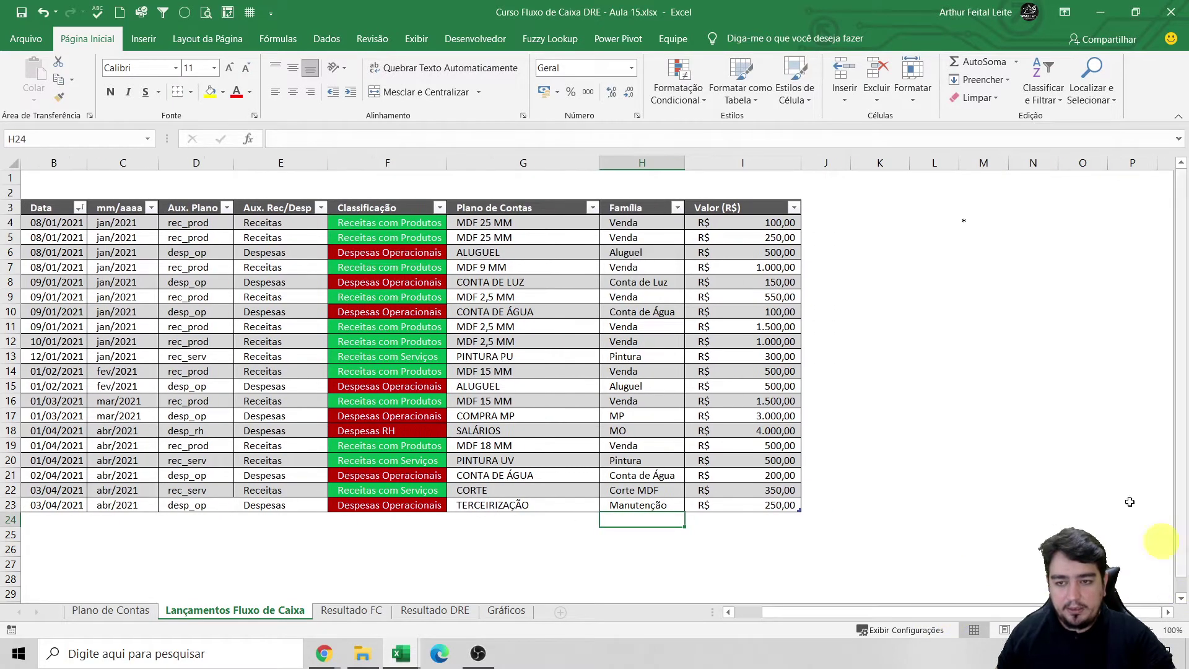
click(979, 297)
click(955, 252)
click(967, 232)
click(977, 223)
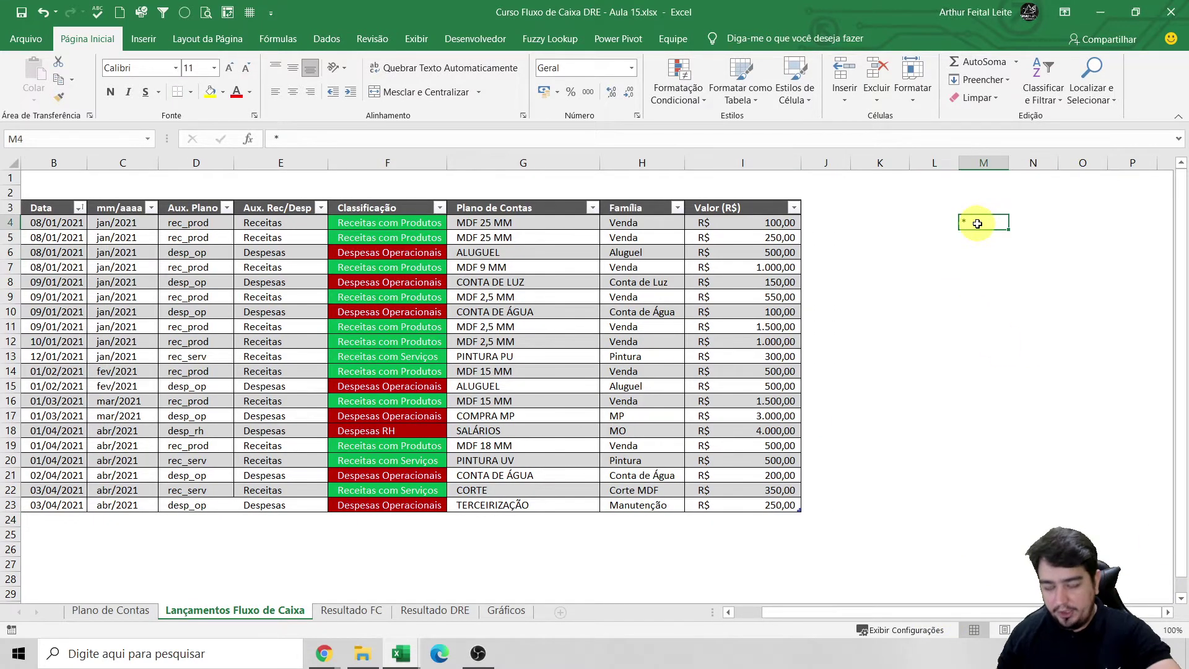
text(200)
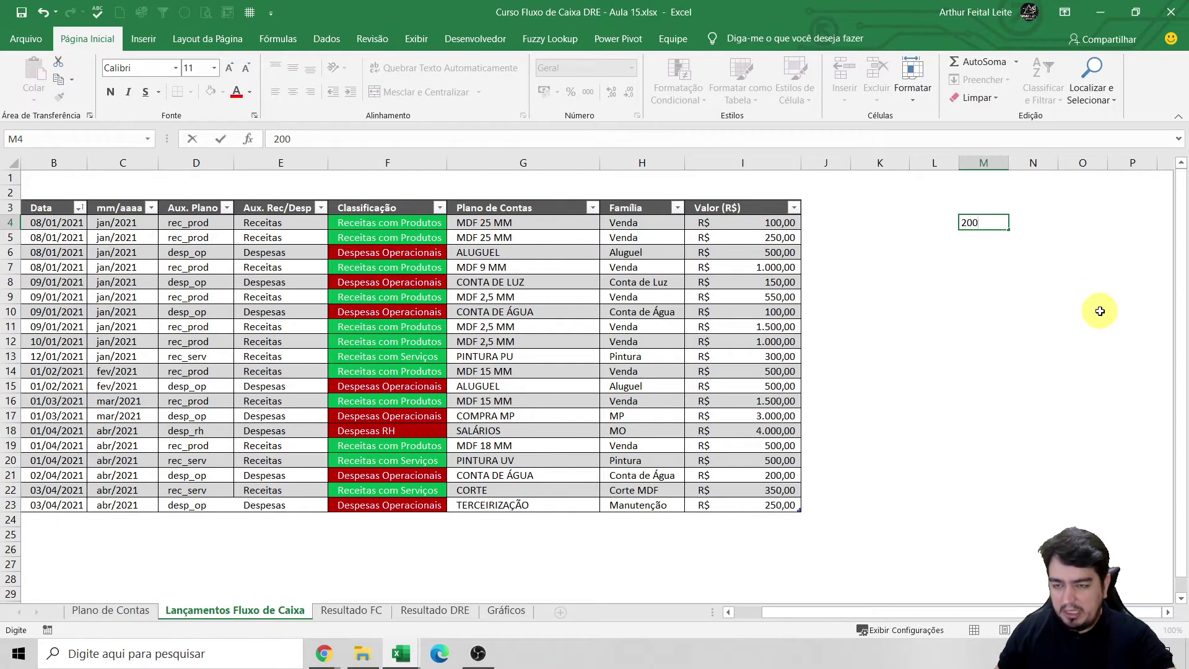
key(BackSpace)
key(BackSpace)
key(BackSpace)
text(3000)
key(Return)
key(Return)
key(Return)
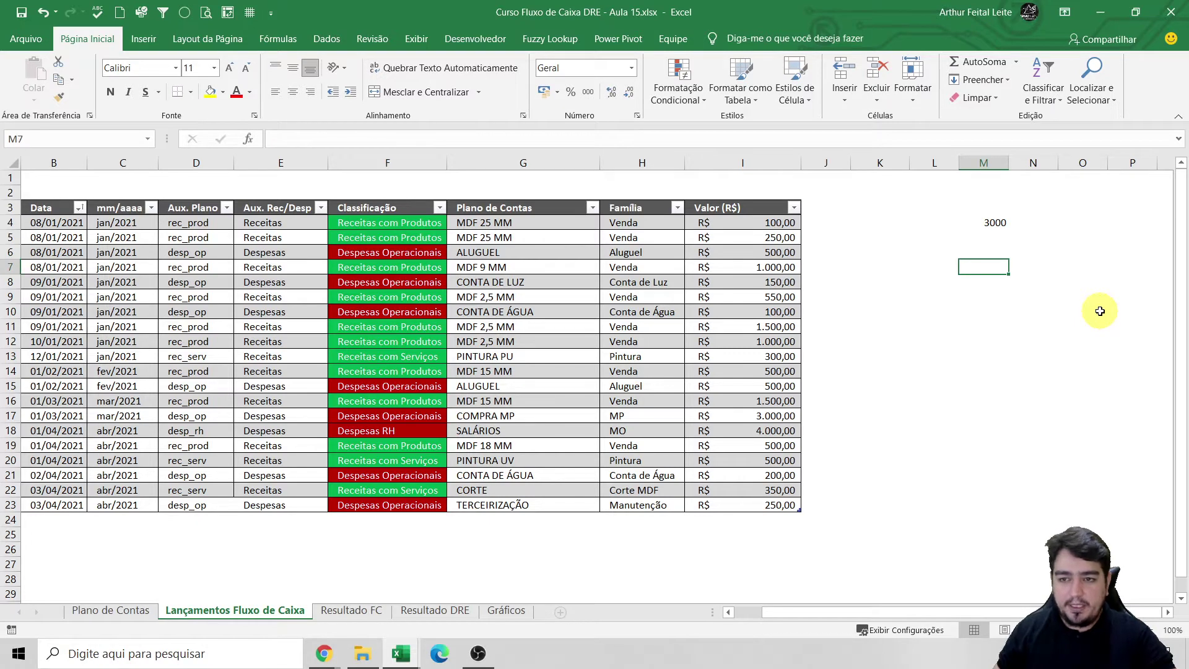
Step: Number three sample instalments 1, 2 and 3 across cells M6 to O6
click(994, 251)
text(1)
key(Tab)
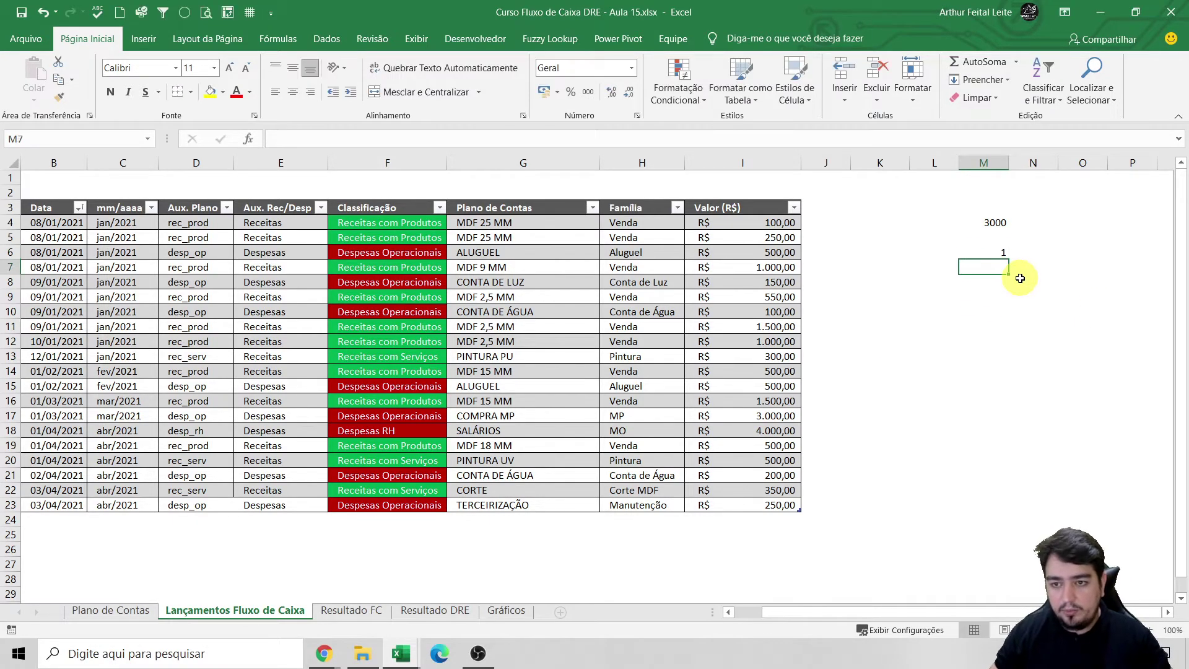
text(2)
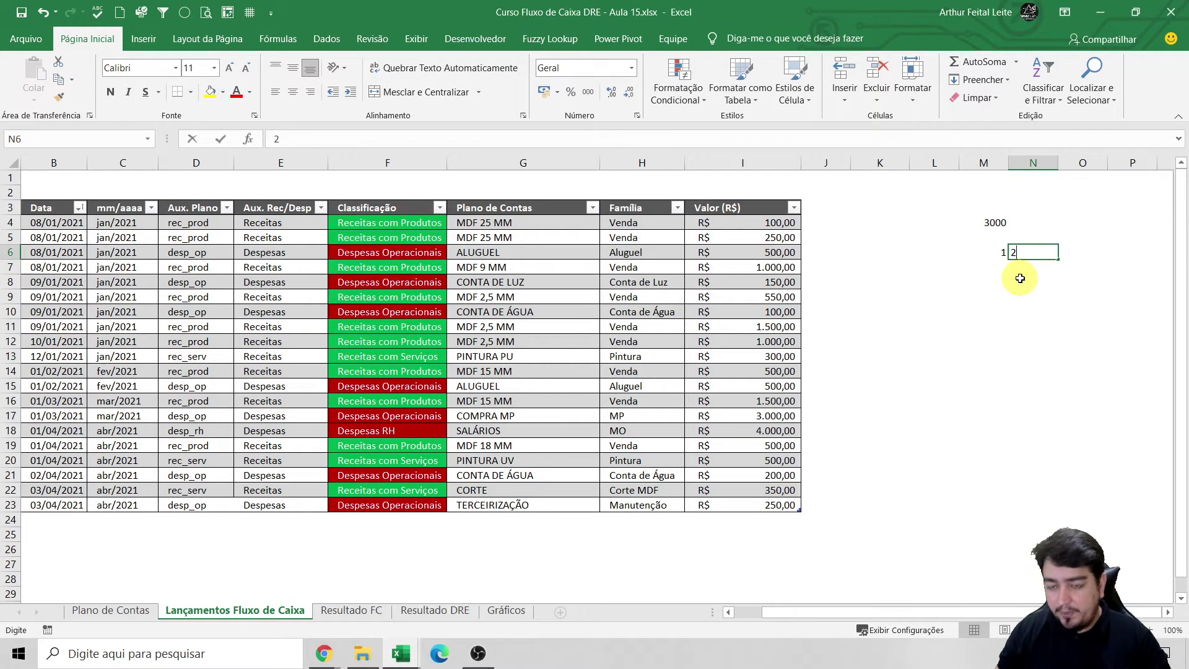
key(Tab)
text(3)
key(Return)
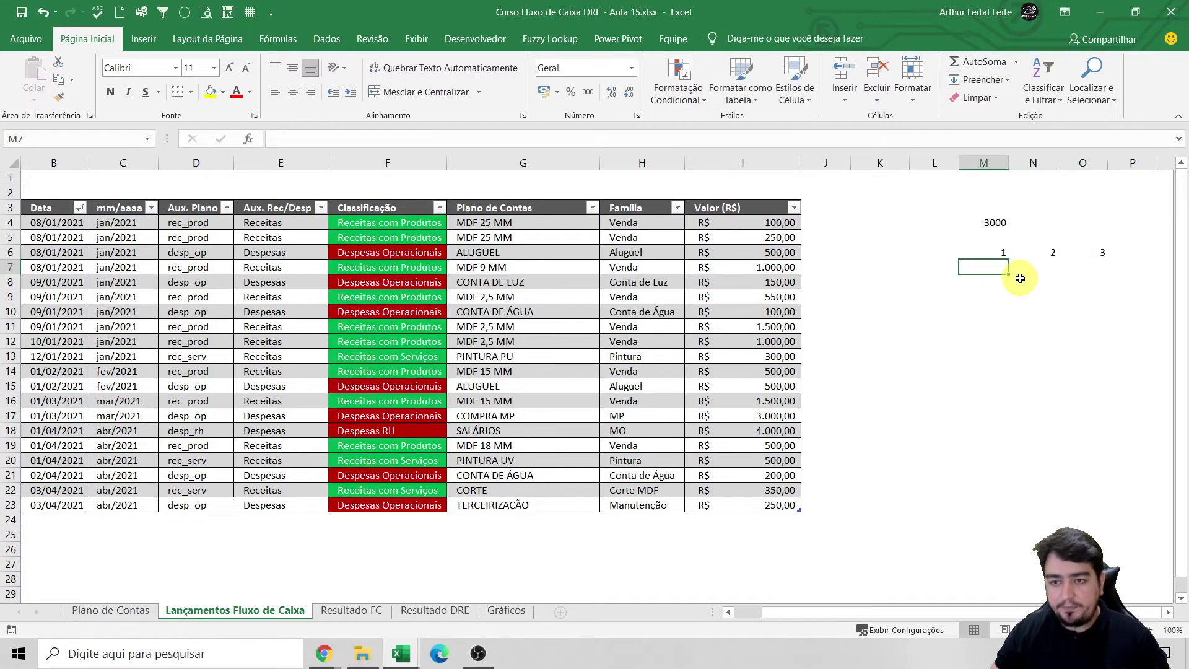
Step: Enter 1000 under each of the three instalment numbers, in cells M7 to O7
text(1000)
key(Return)
key(Right)
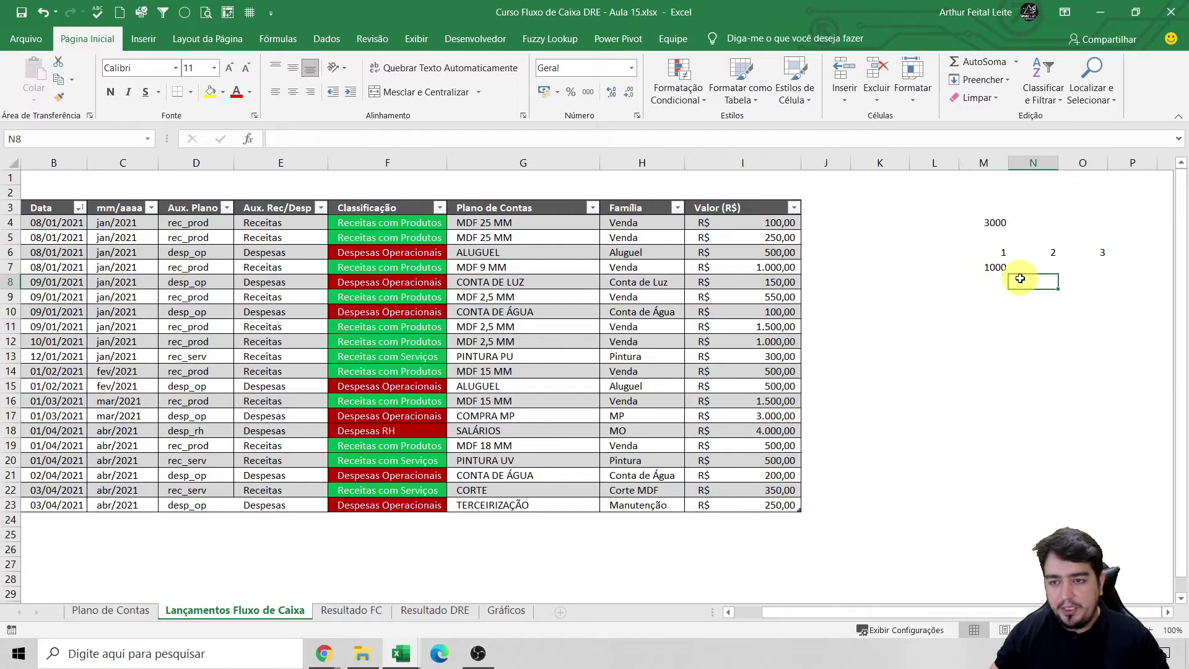
key(Up)
key(Up)
key(Down)
text(1000)
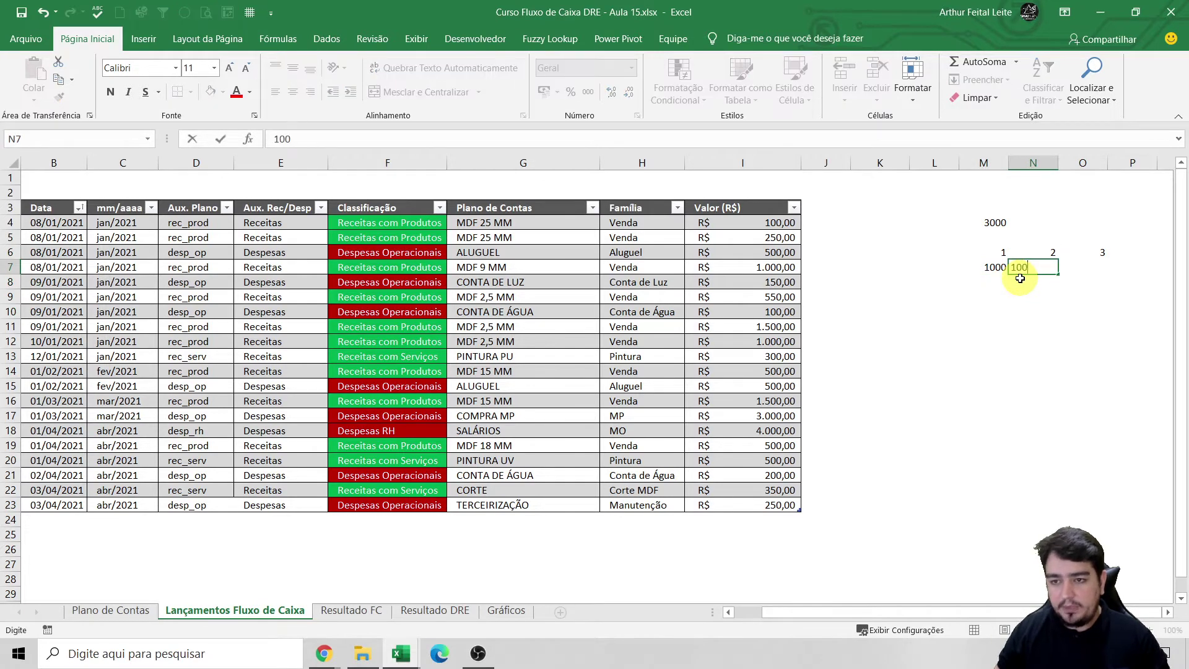
key(Return)
key(Right)
key(Up)
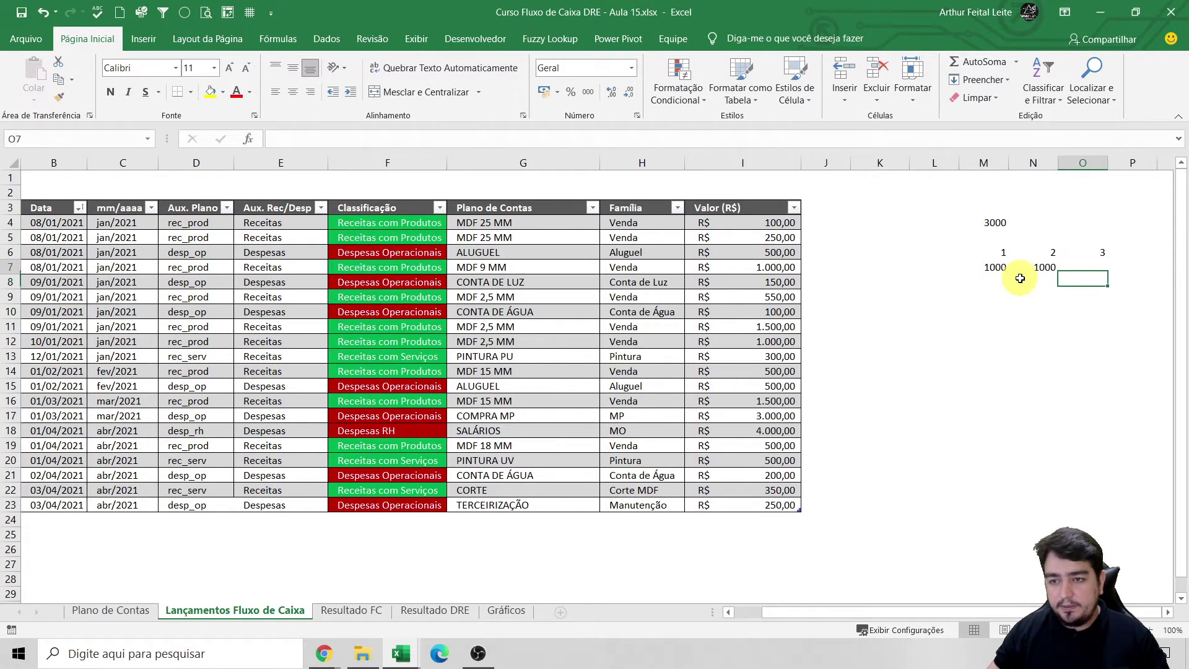
text(1000)
key(Return)
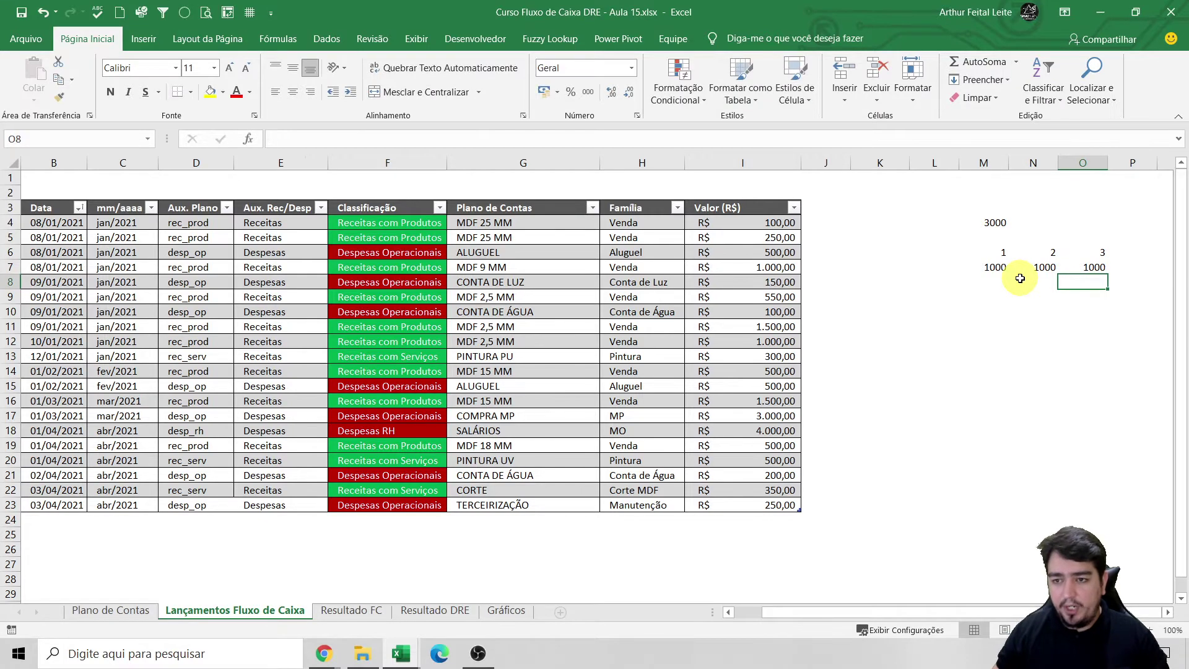
click(994, 387)
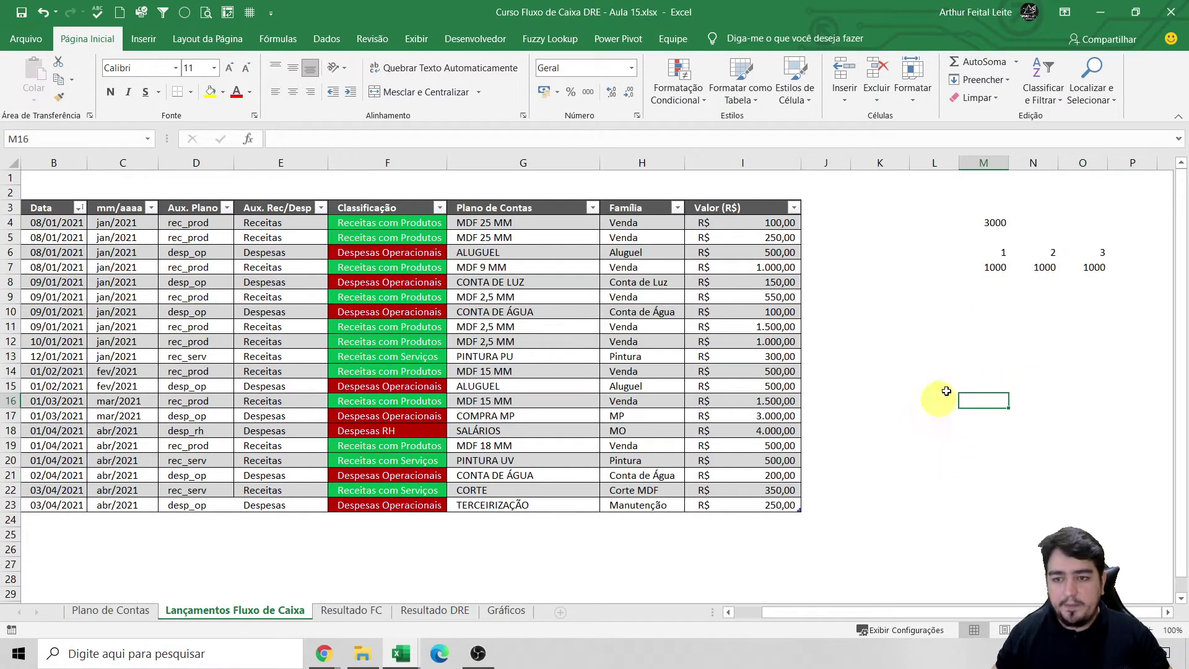
click(1095, 343)
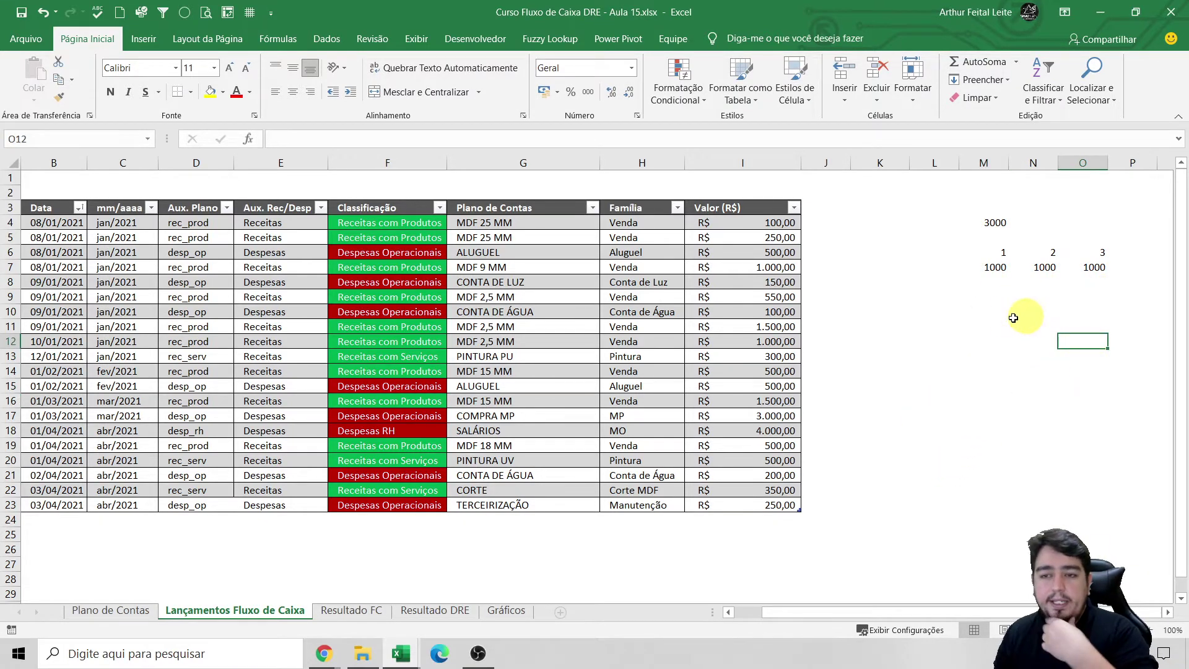
click(1003, 270)
click(1041, 268)
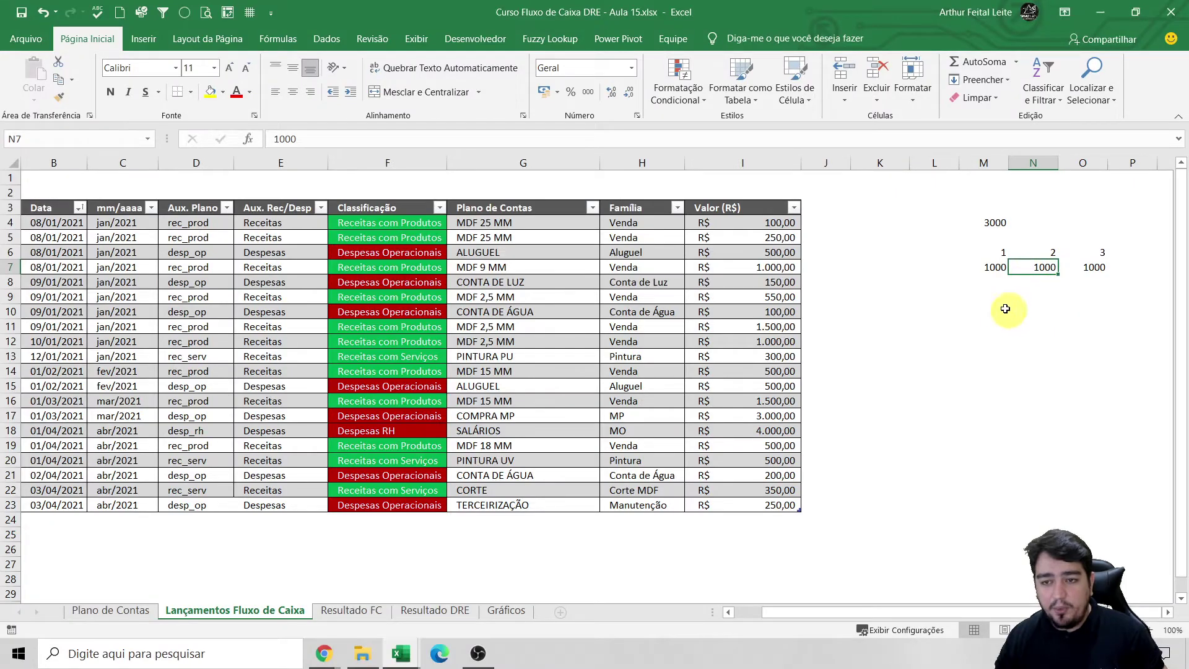
Step: Add a single-payment example with 1 in cell M10 and 3000 in cell M11
click(1005, 308)
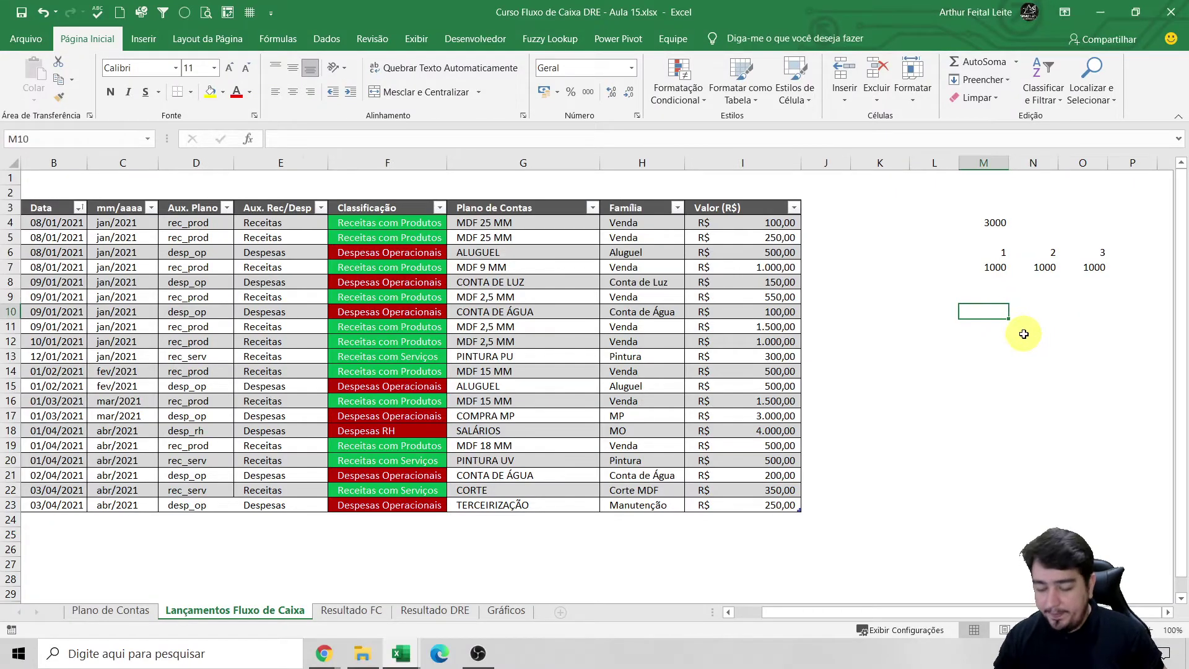
text(1)
key(Return)
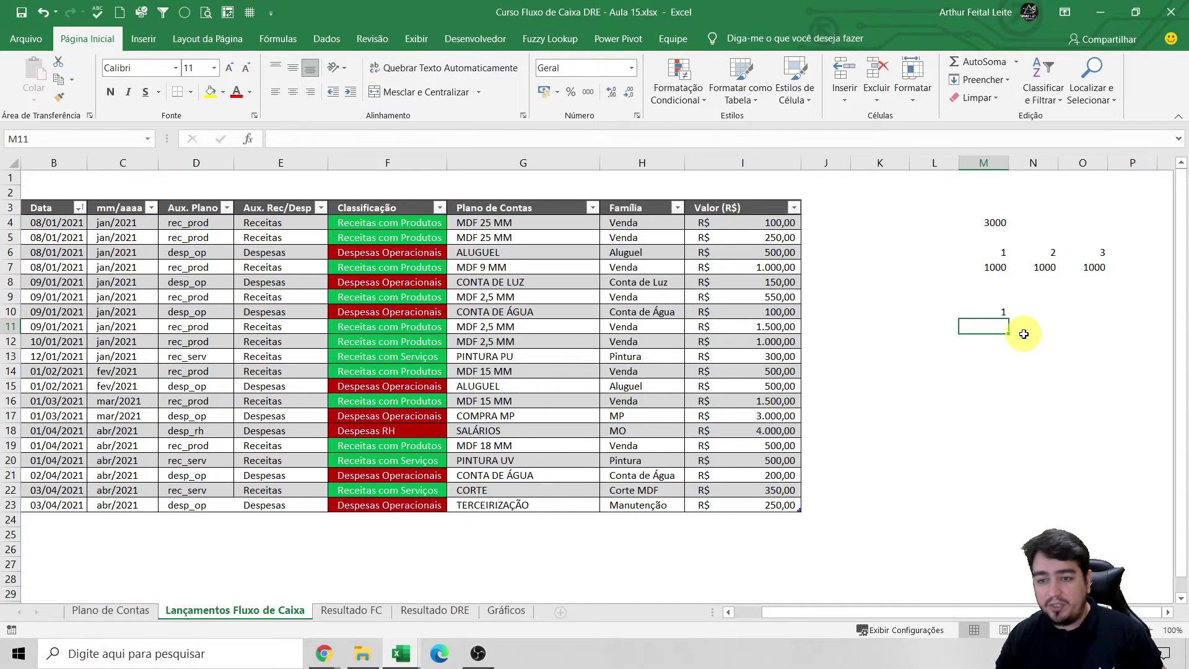
text(3000)
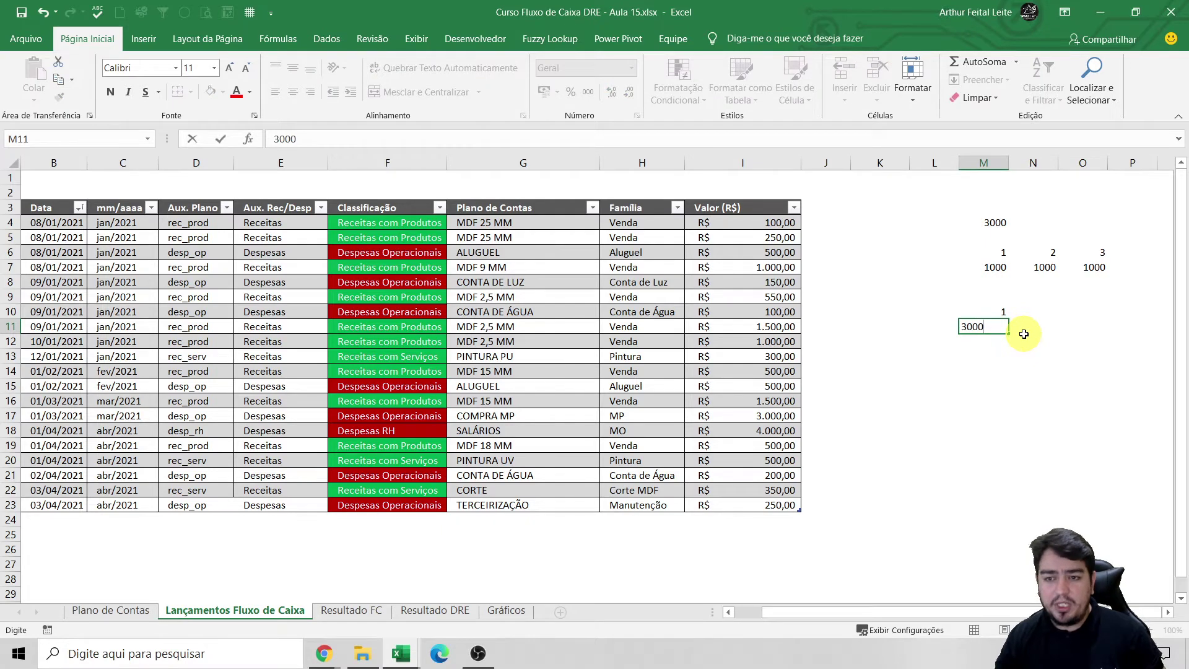
key(Return)
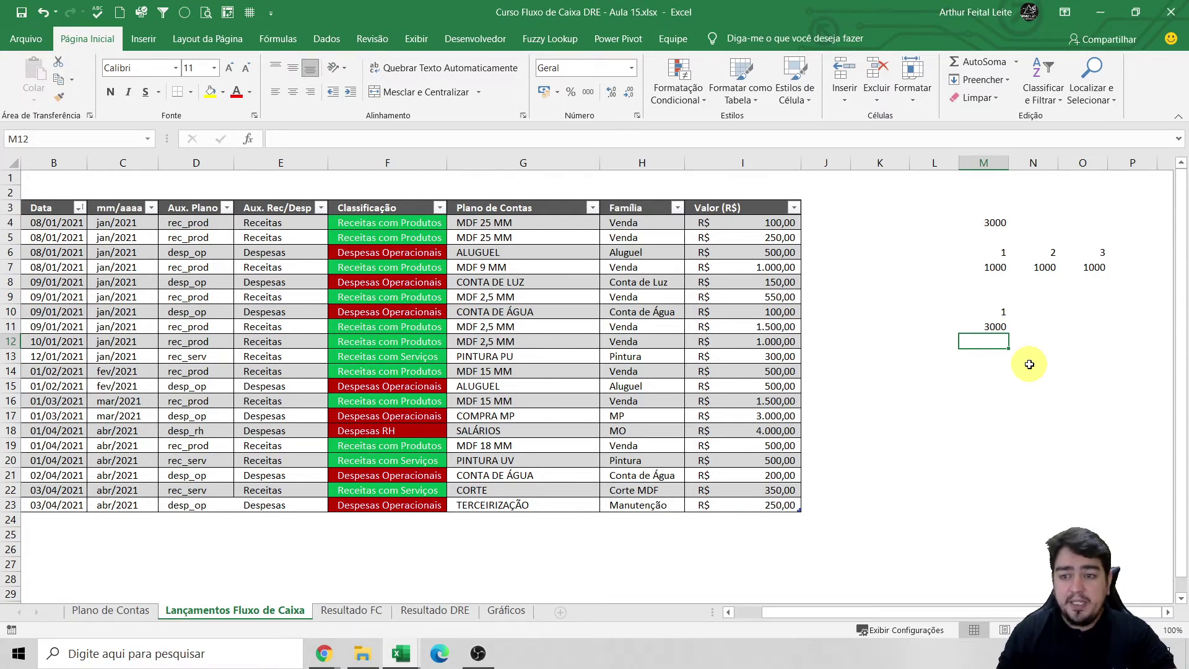
Step: Compare the cash flow results on the Resultado FC sheet with the income statement on the Resultado DRE sheet
click(1102, 265)
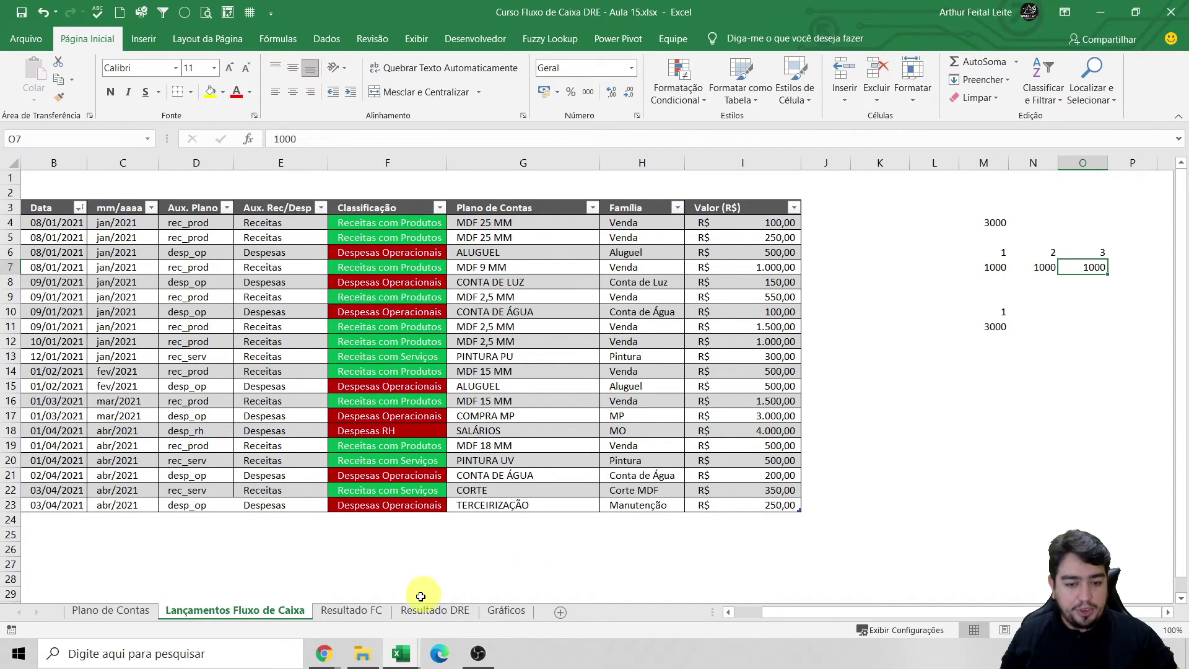
click(376, 610)
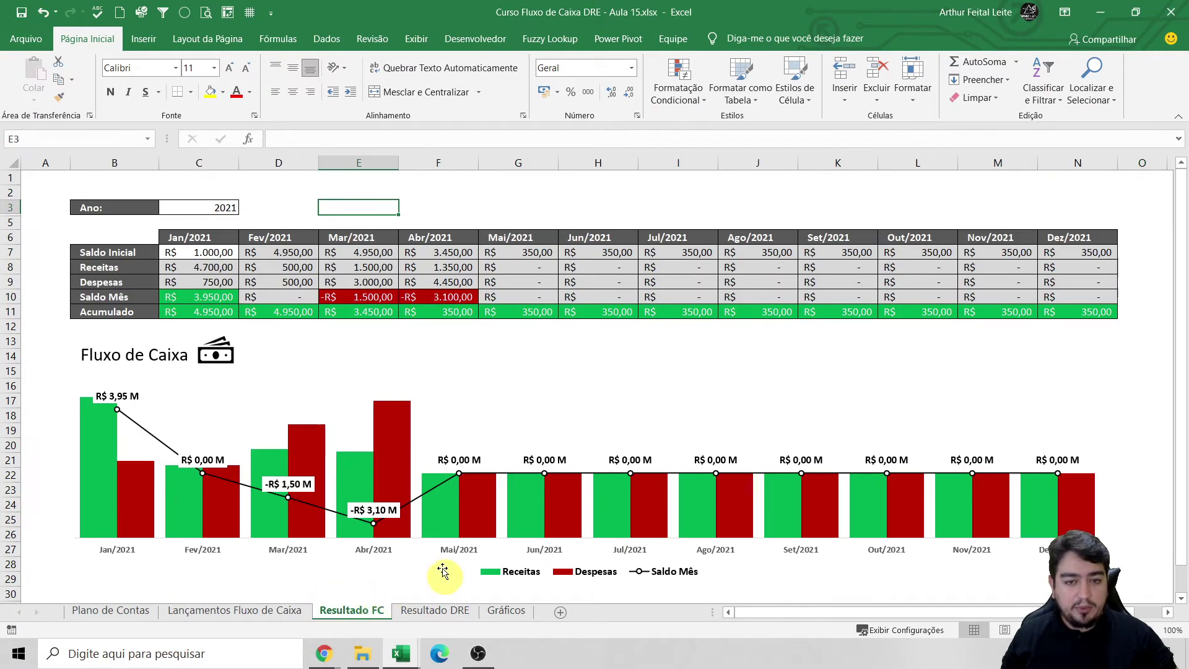
click(431, 611)
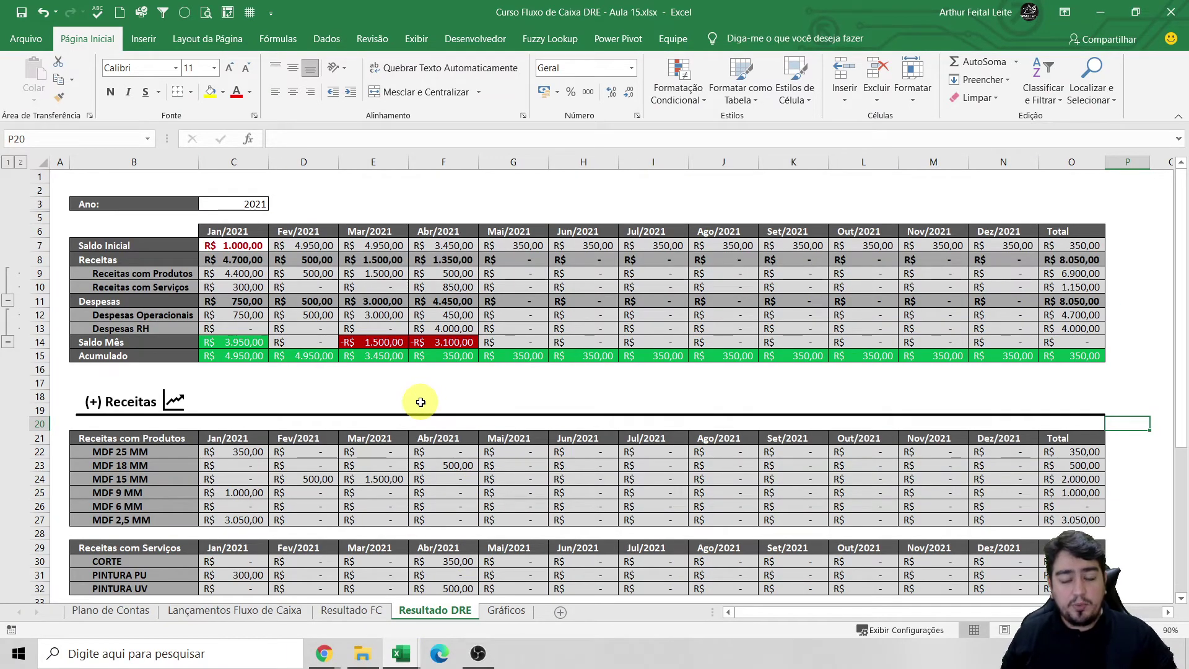
click(375, 611)
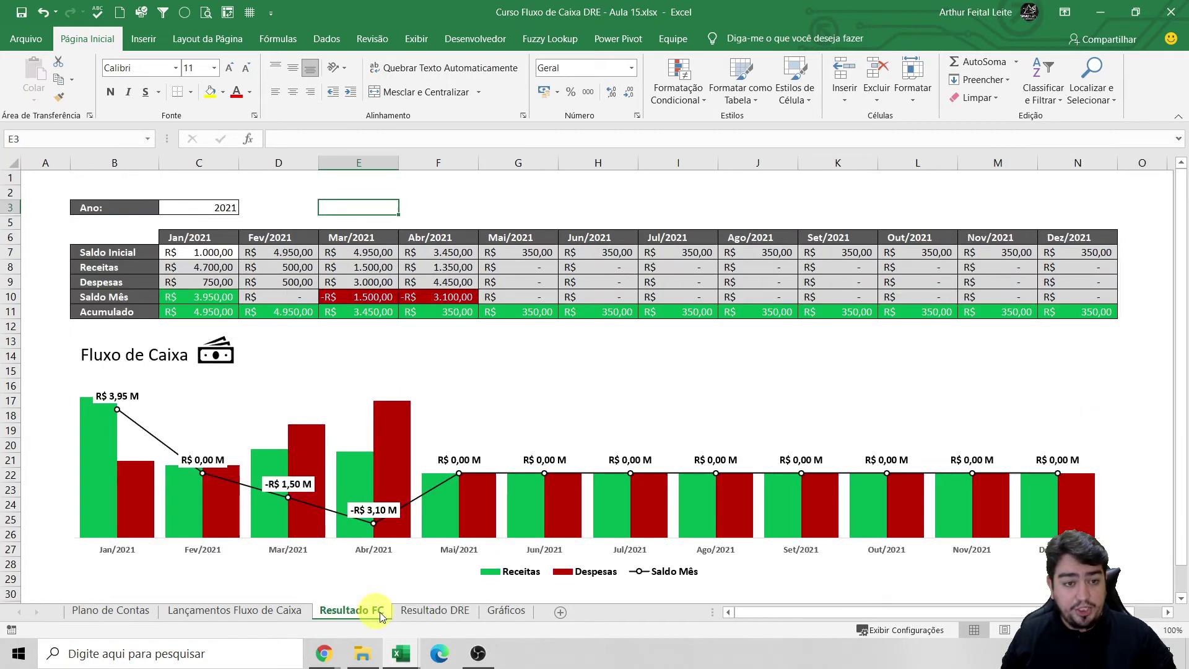
click(436, 612)
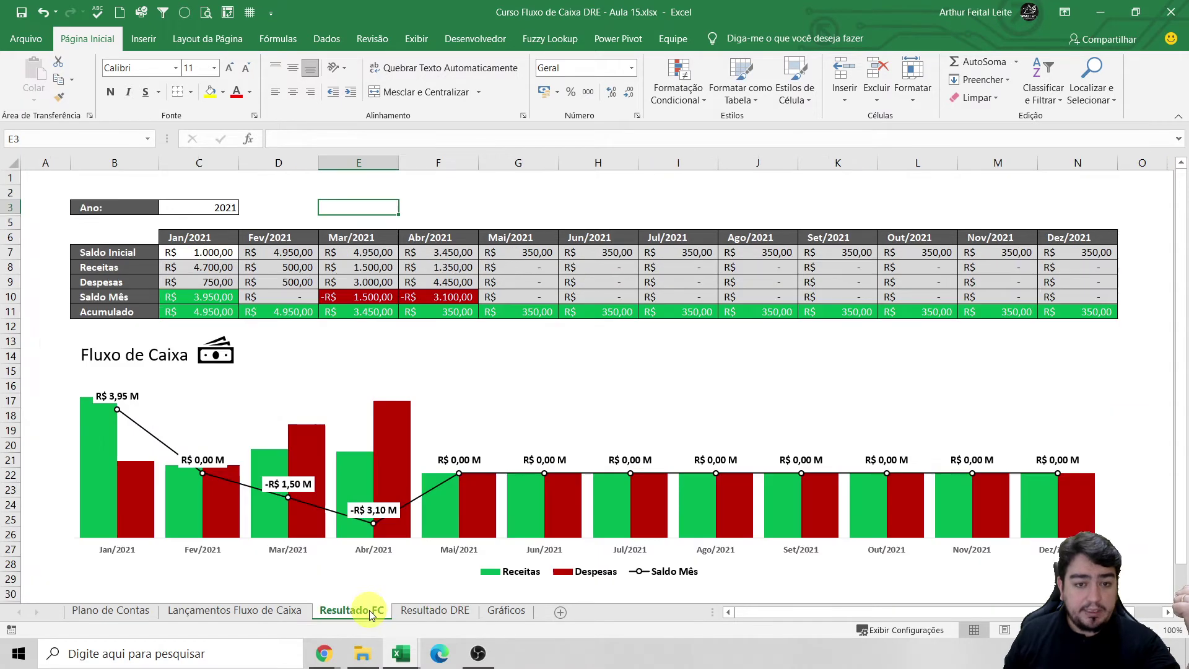
click(372, 612)
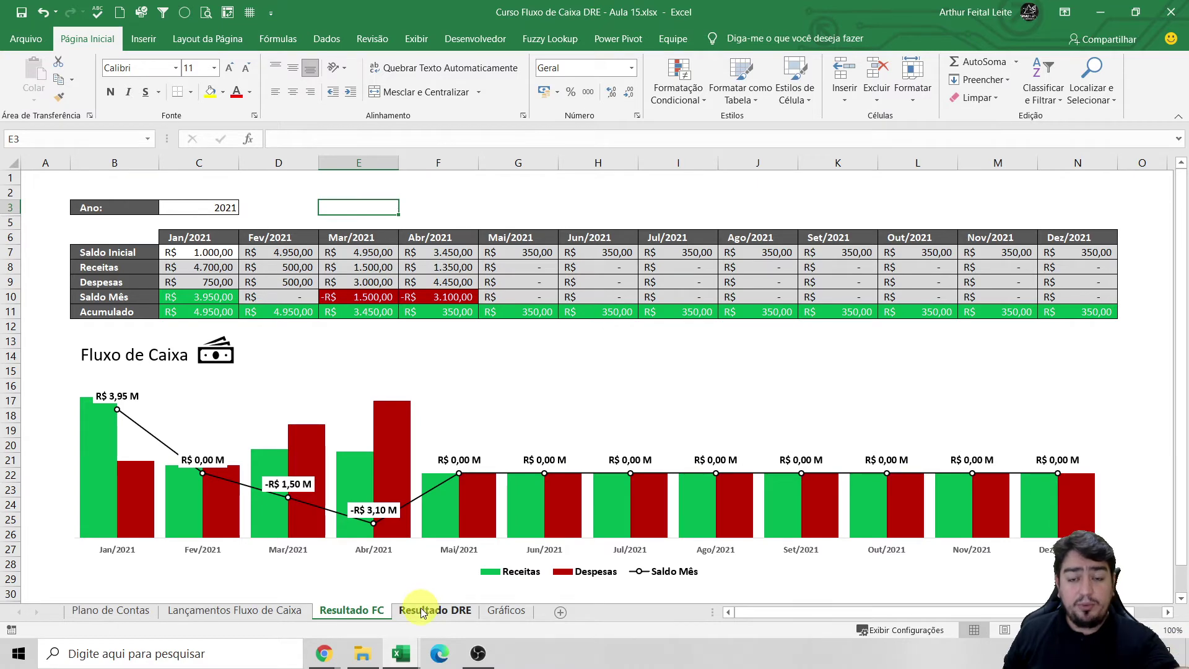
Step: On the Lançamentos Fluxo de Caixa sheet, rename the Data header to "Data Lançamento" and fit column B to its contents
click(243, 618)
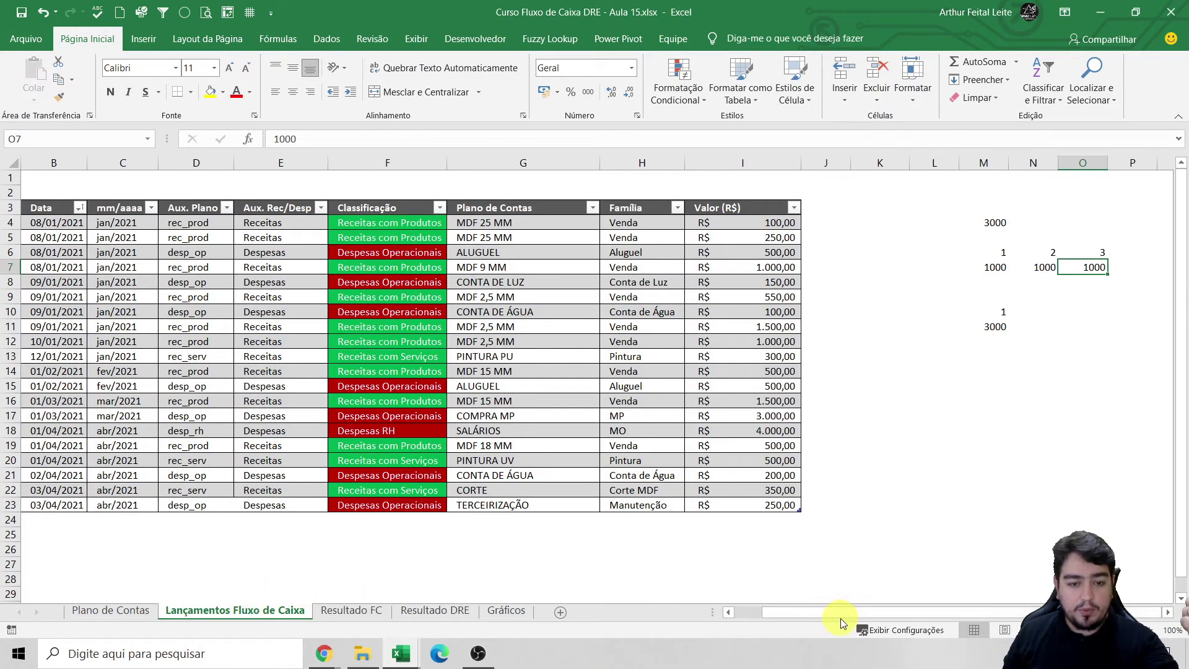
drag(827, 616, 804, 619)
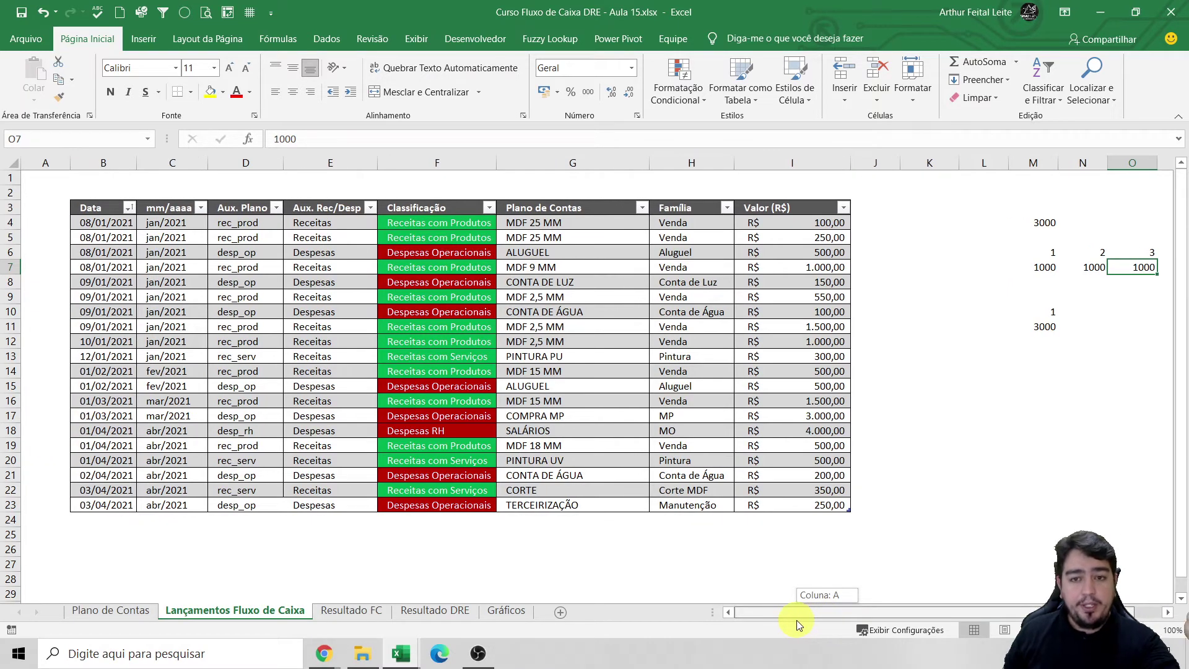
double_click(94, 209)
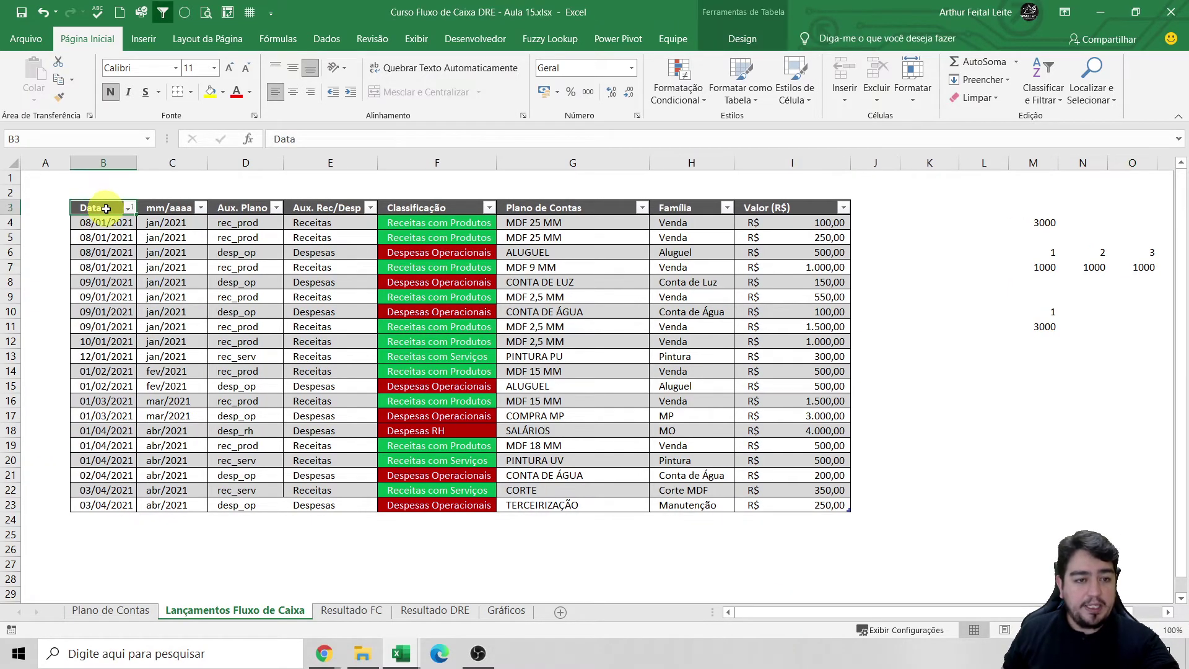
text(L)
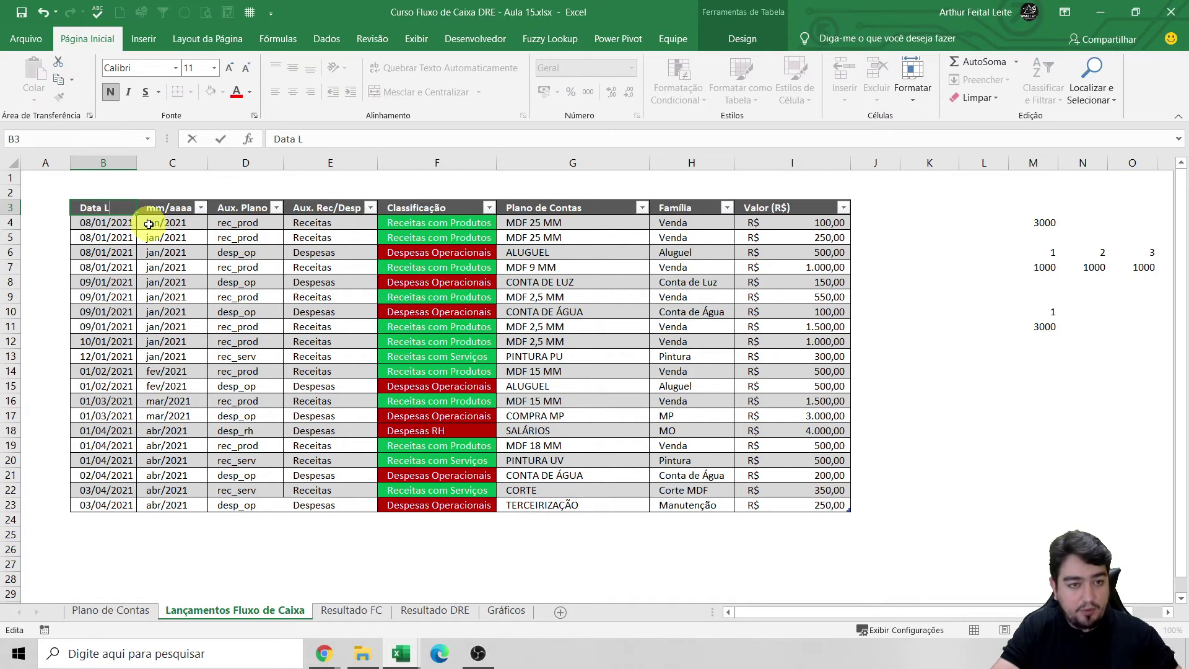
text(ança)
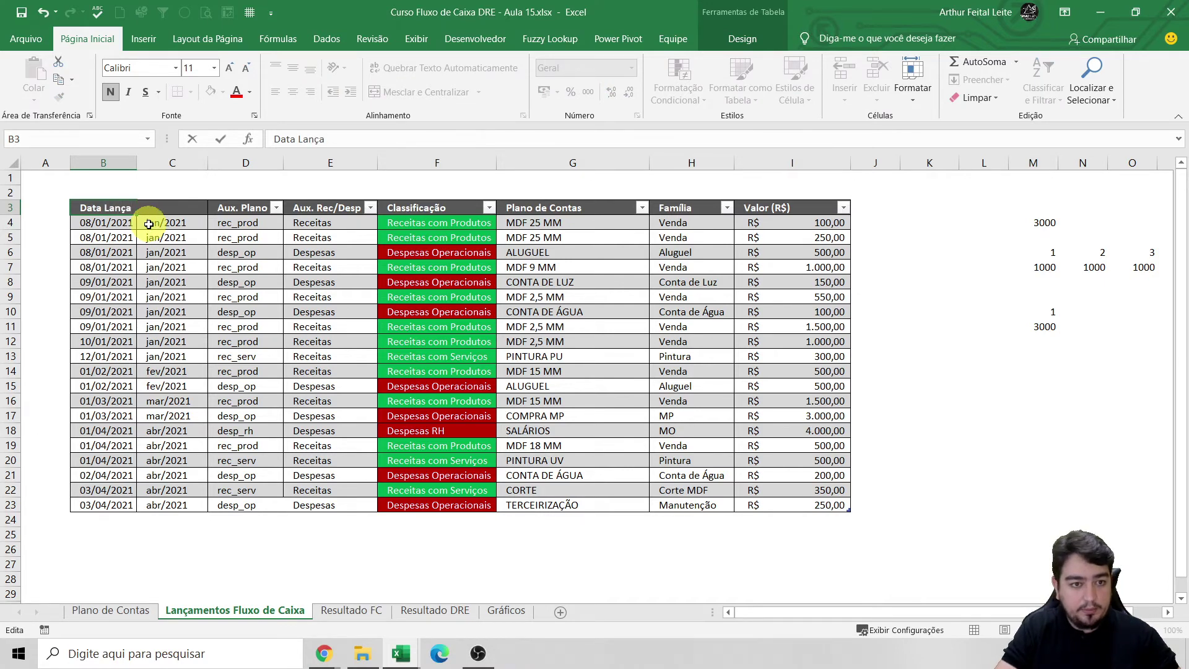
text(mento)
click(168, 252)
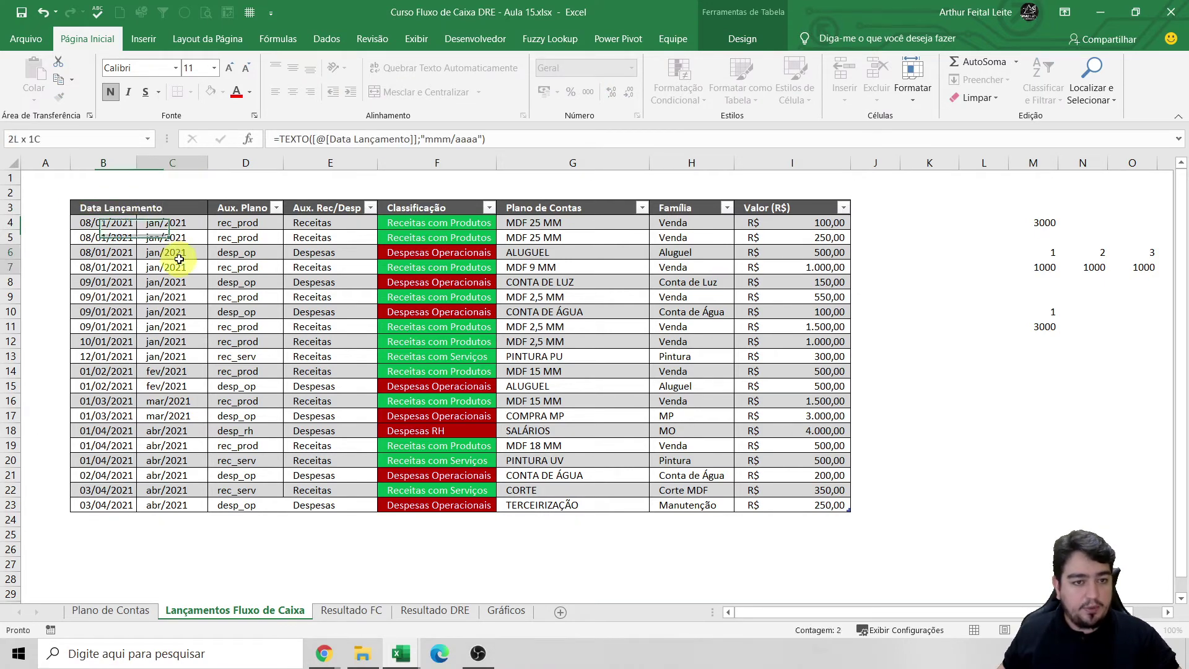
double_click(136, 162)
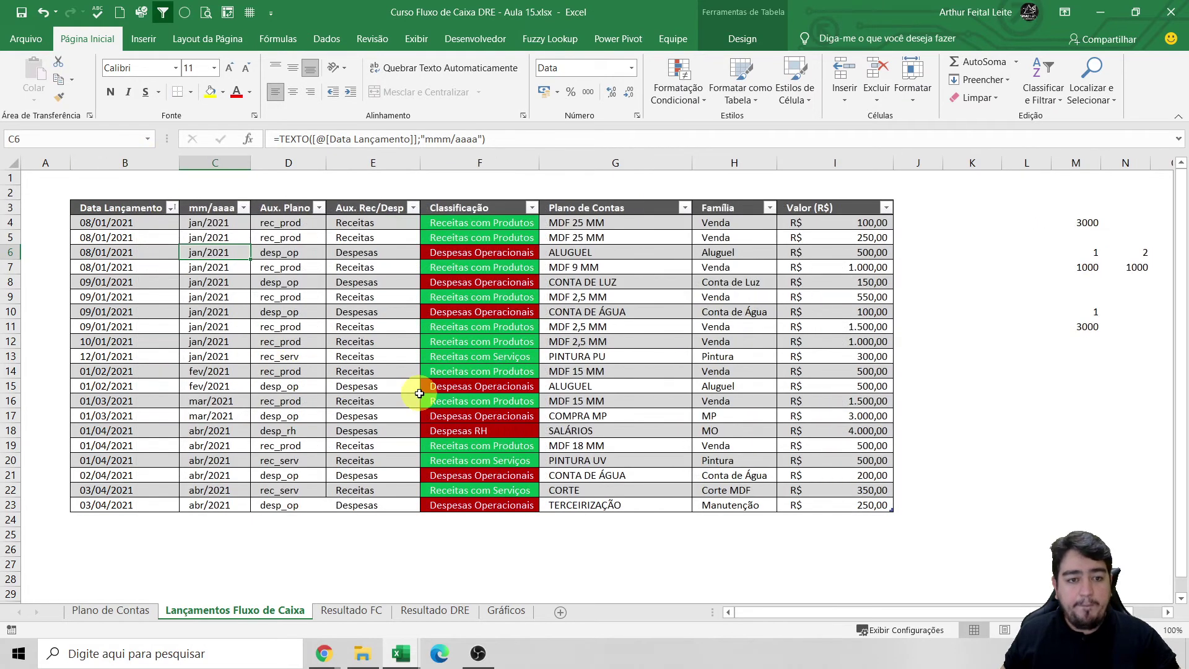
Step: Add a "Data Pagamento" column to the launches table, directly after Valor (R$), in cell J3
click(904, 207)
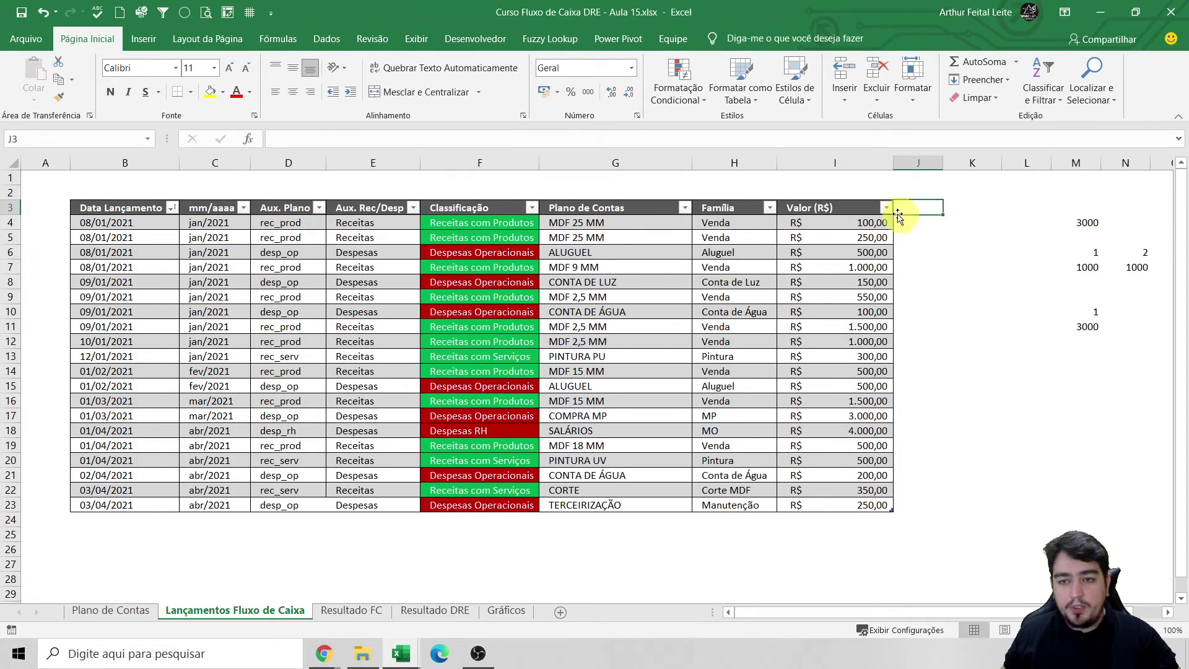
text(Data)
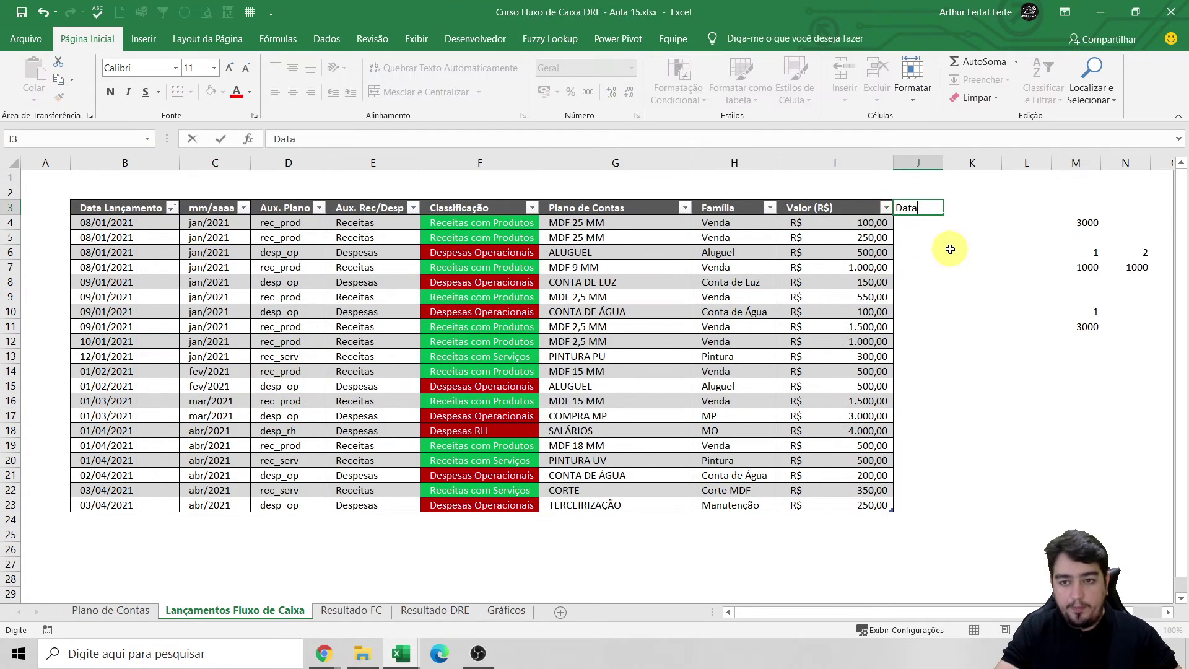
text( Paga)
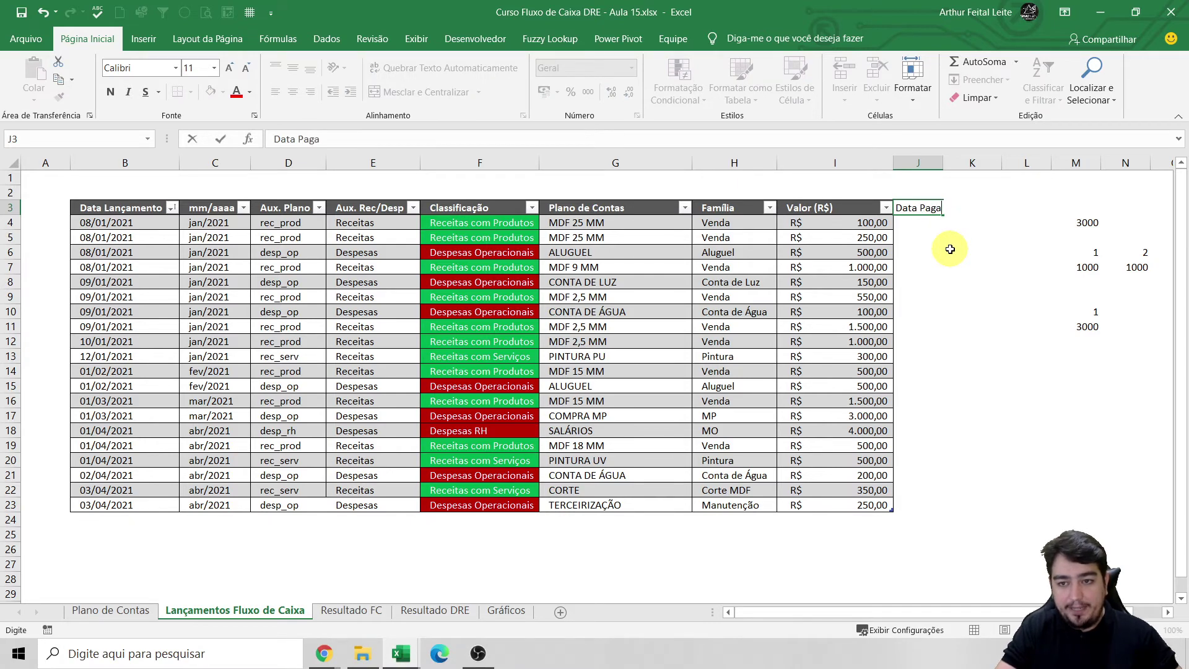
text(mento)
key(Return)
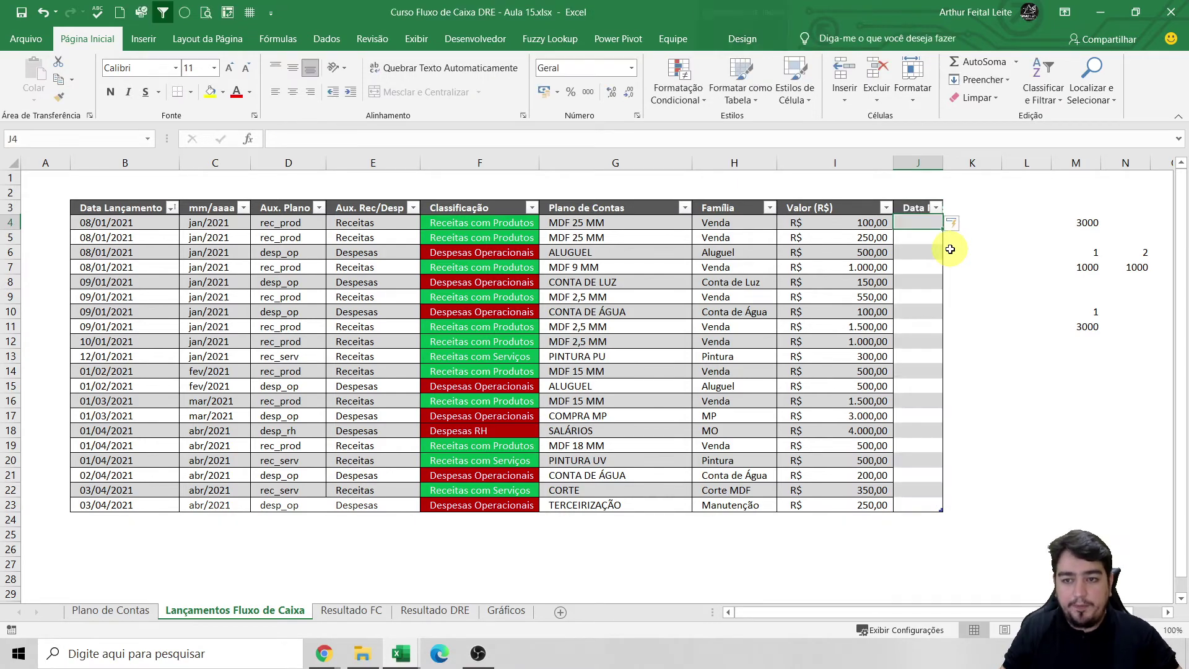
Step: Fit column J to its contents and apply cell borders to the Data Pagamento cells J4:J23
double_click(944, 164)
click(955, 326)
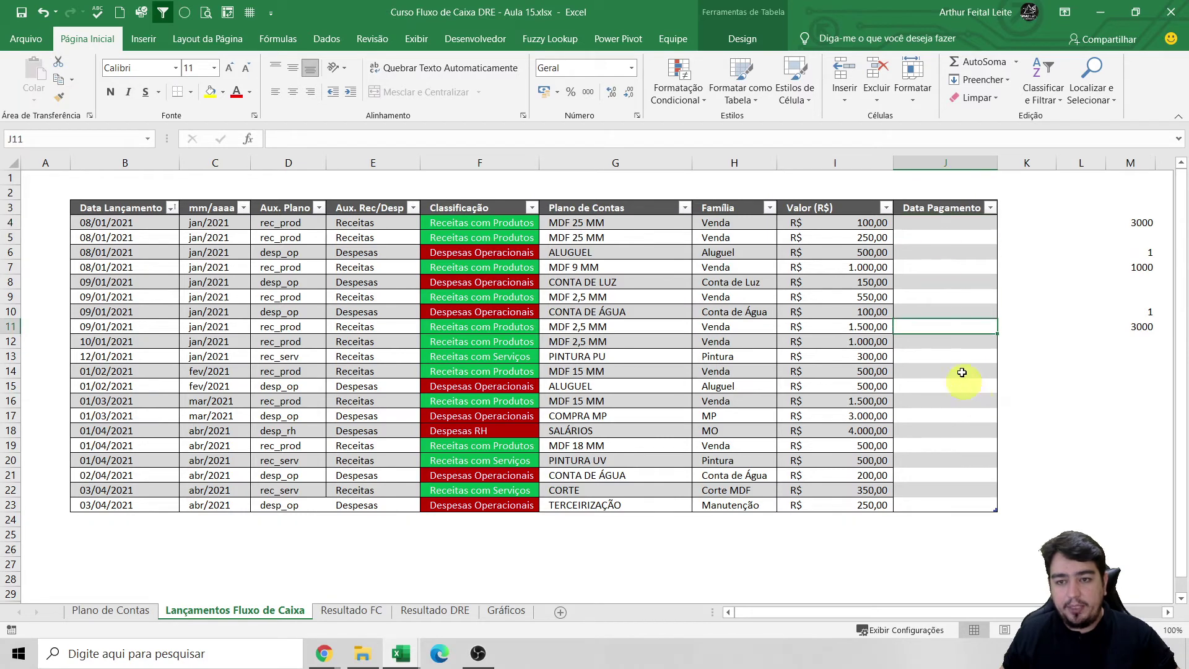
drag(929, 225, 941, 505)
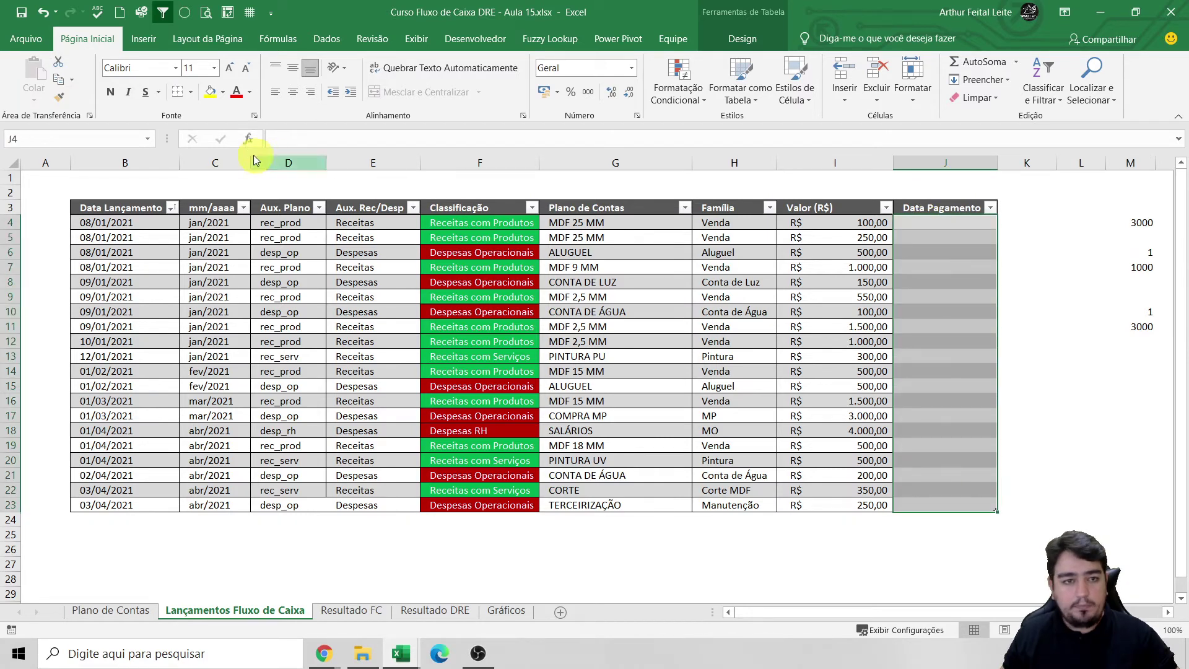
click(191, 92)
click(210, 186)
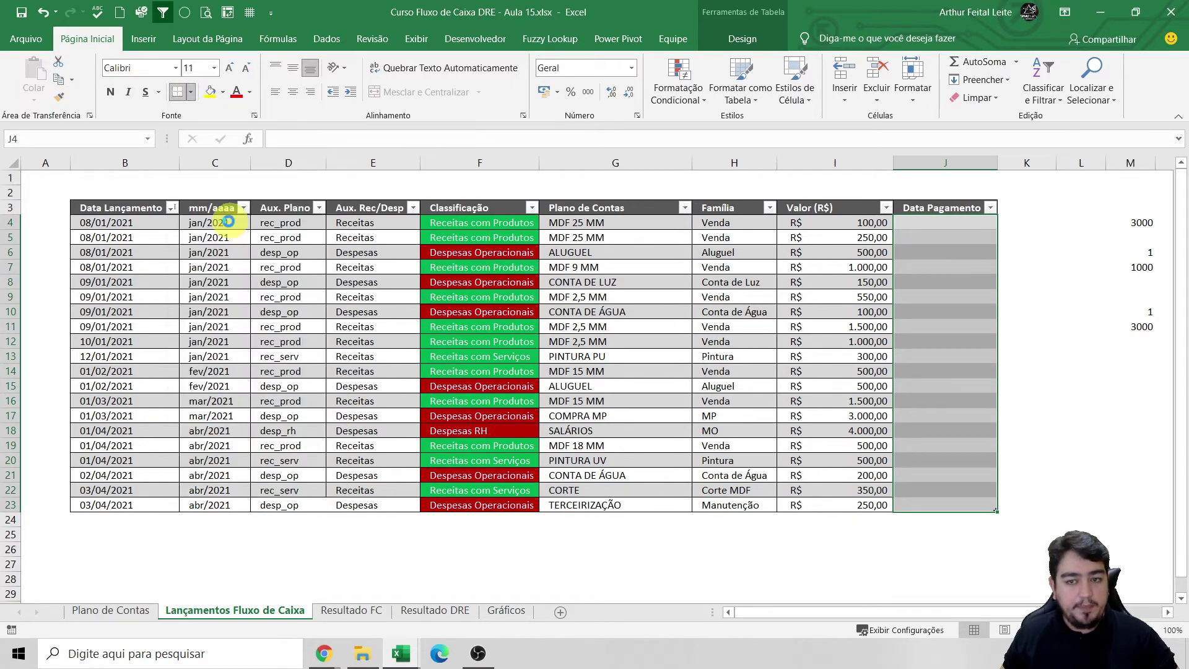
click(1028, 357)
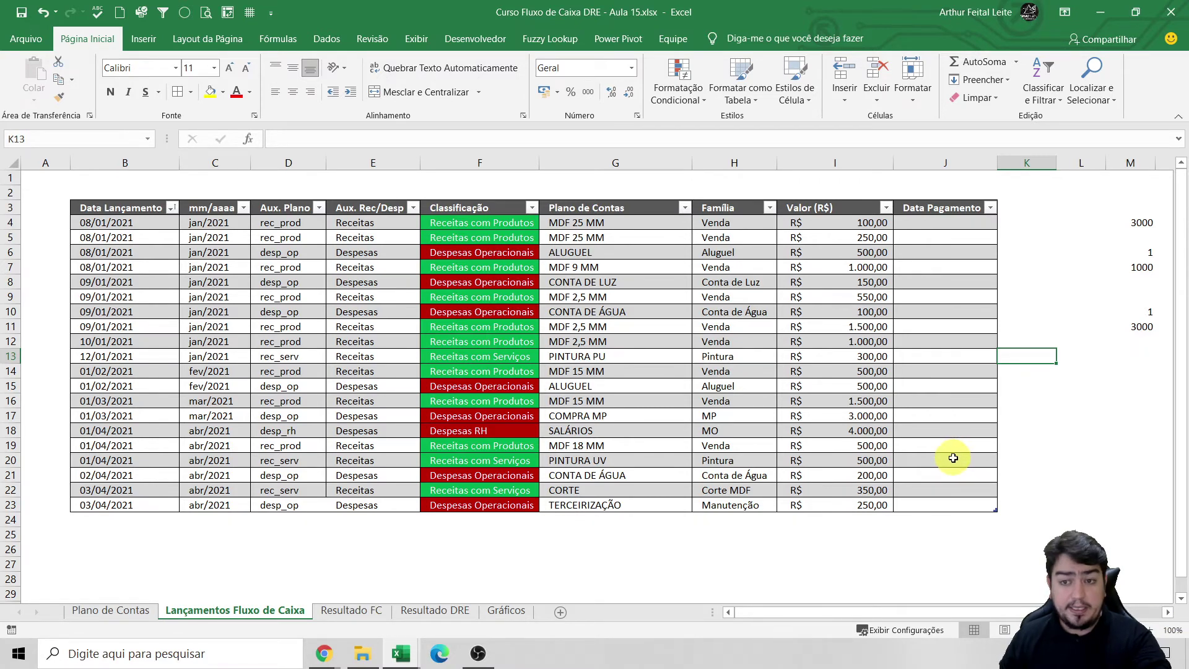
Step: Review the instalment example in columns M to O against the Resultado FC and Resultado DRE sheets
scroll(991, 617, right, 3)
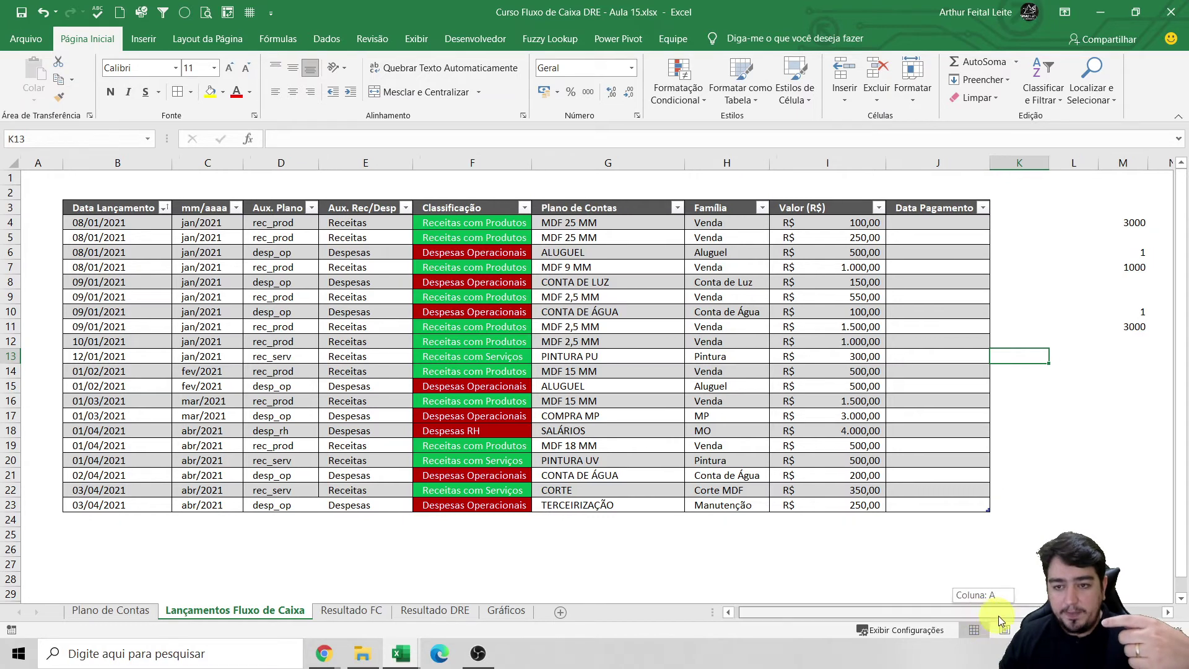
drag(957, 192, 1070, 372)
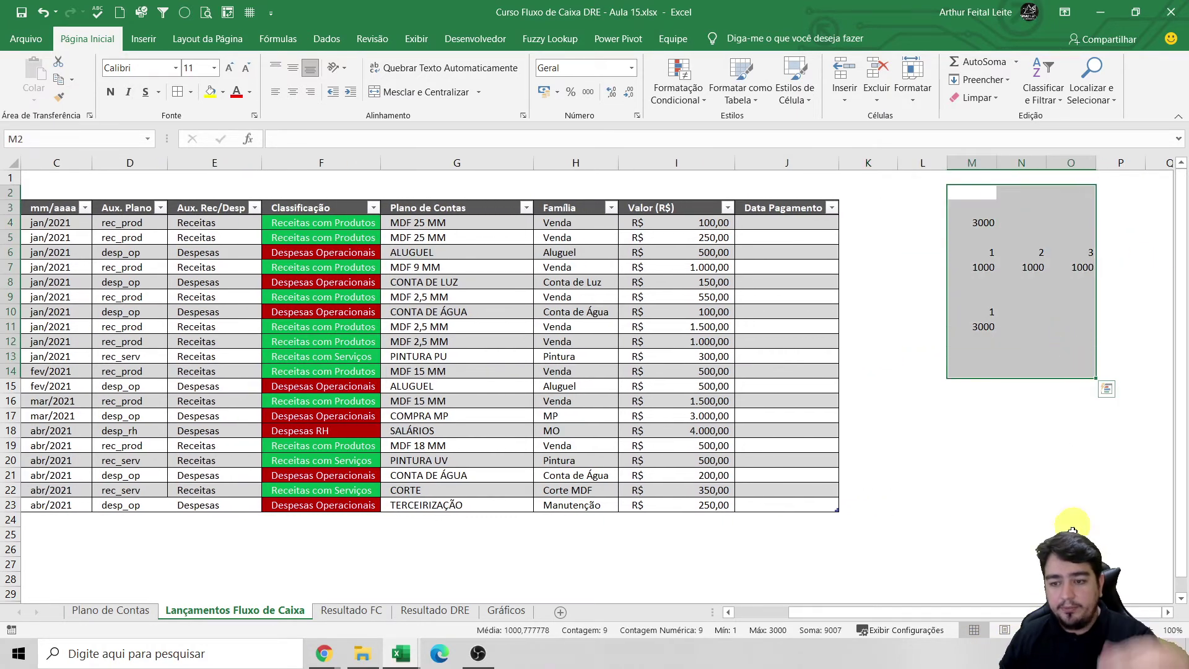
drag(1017, 614, 972, 621)
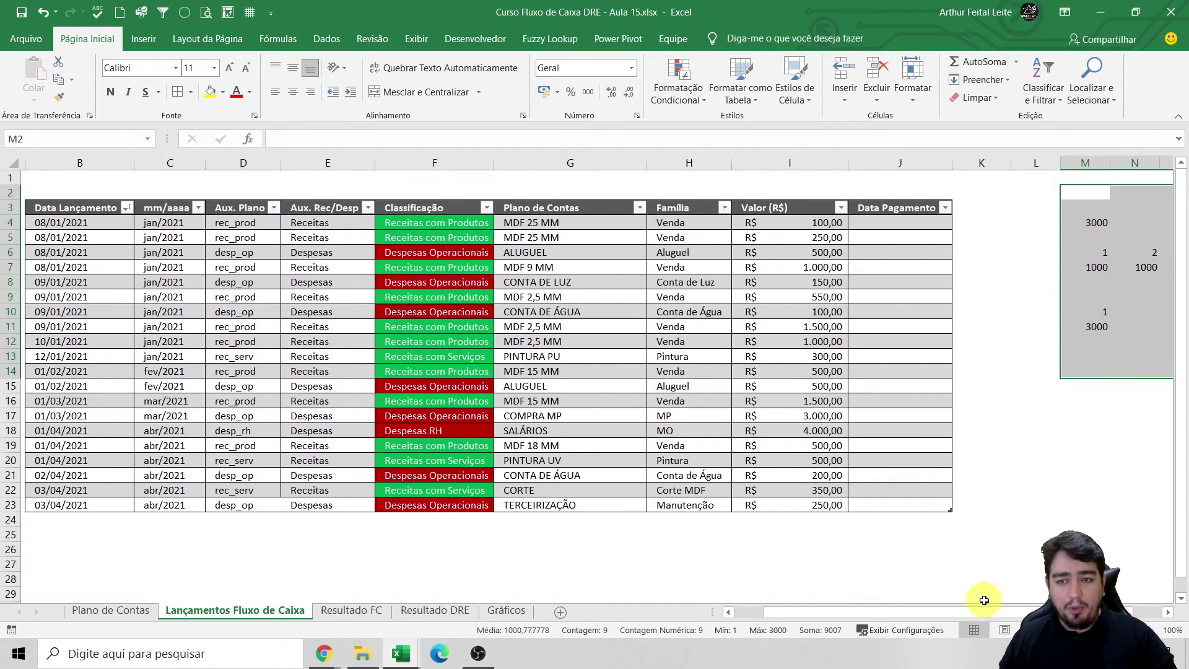
click(353, 611)
click(421, 612)
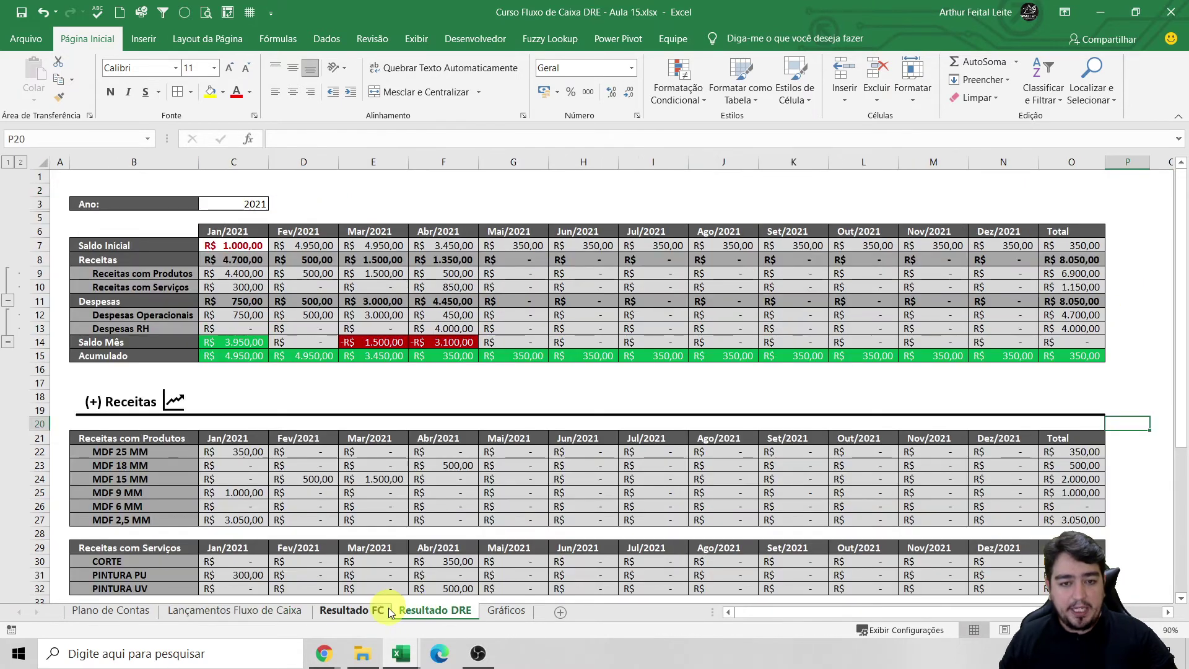
click(383, 610)
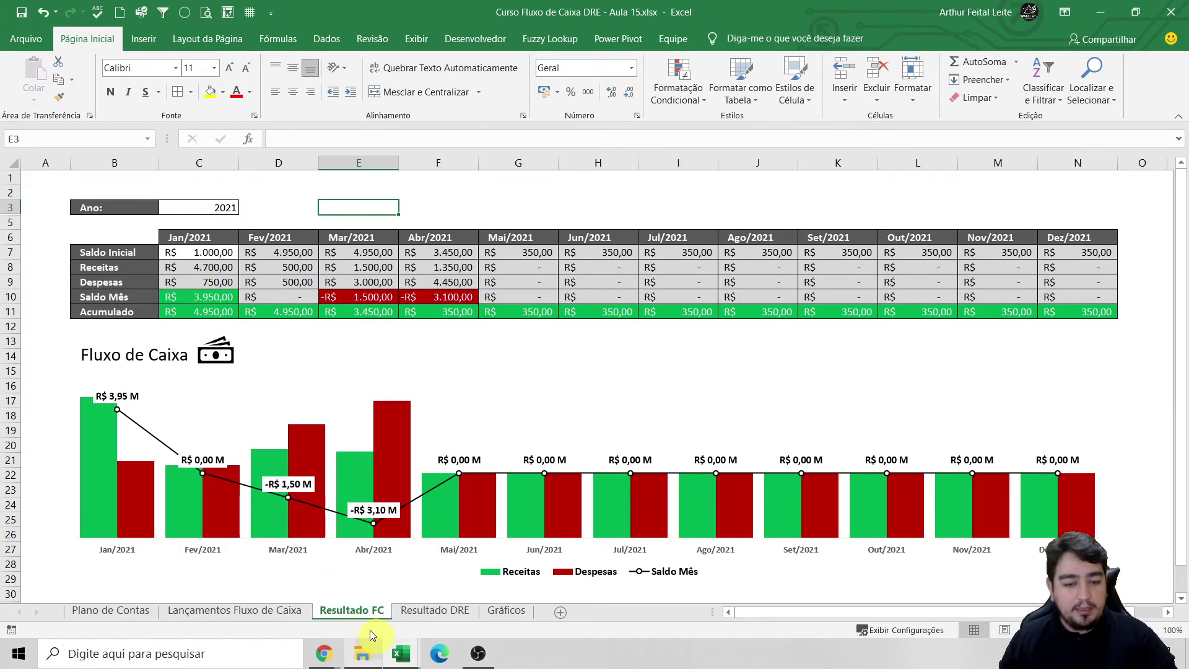
click(444, 612)
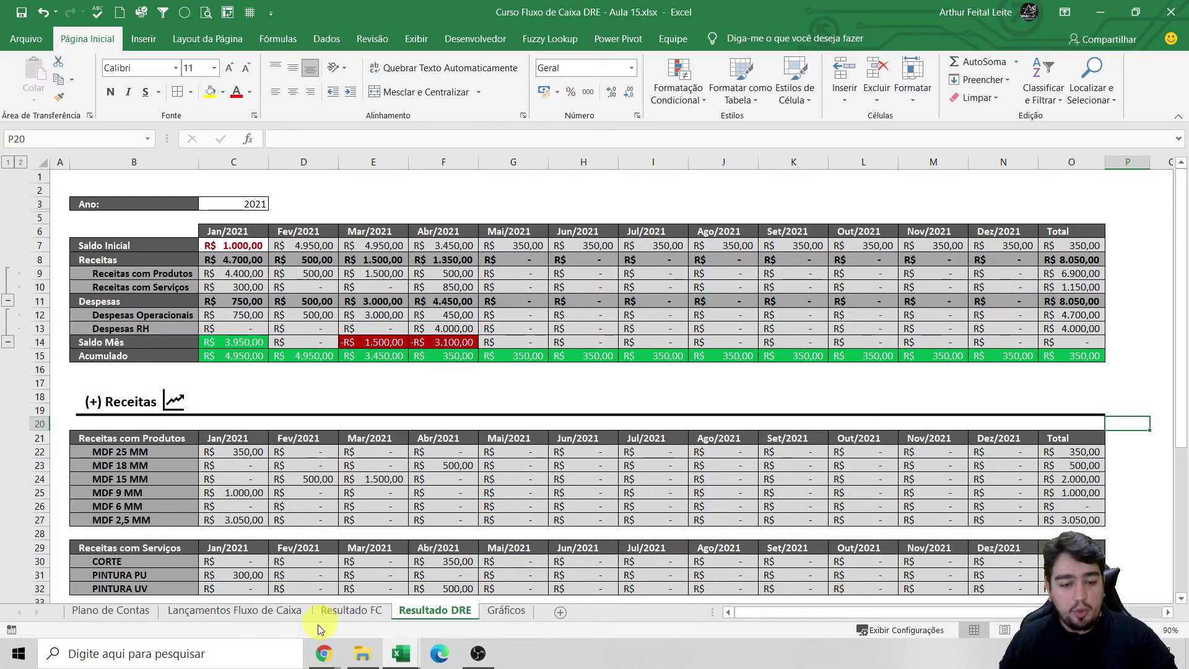
click(304, 613)
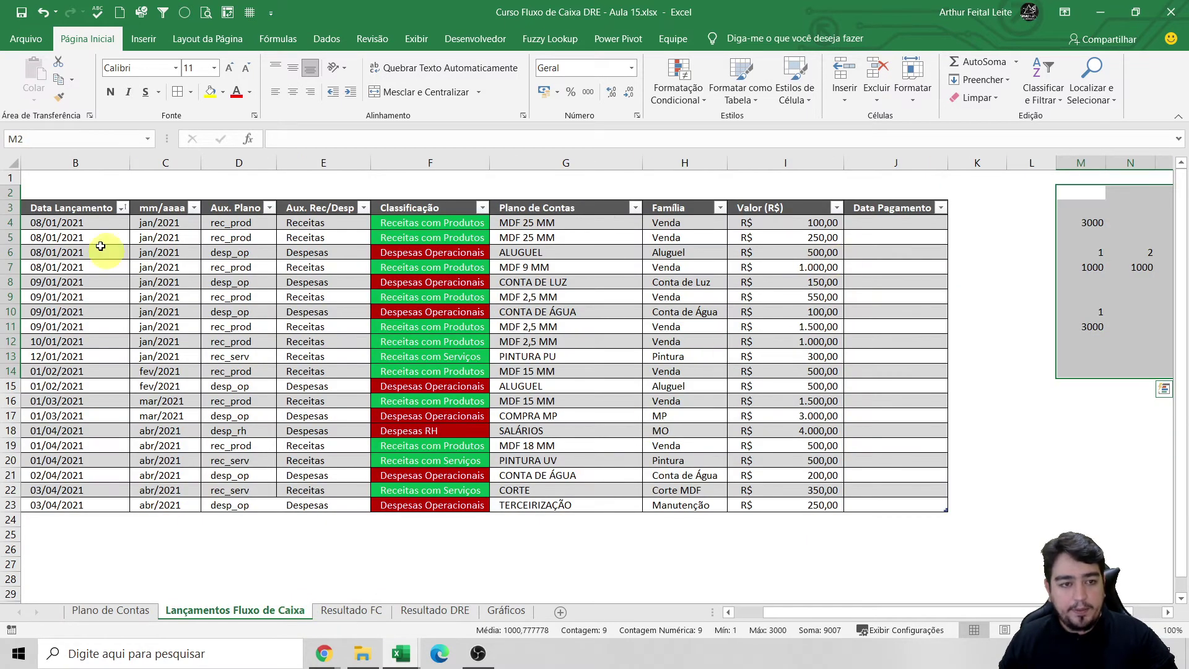
Step: Copy the format of cell B4 to J4 and apply the Data Abreviada number format to J4:J23
right_click(85, 224)
key(Escape)
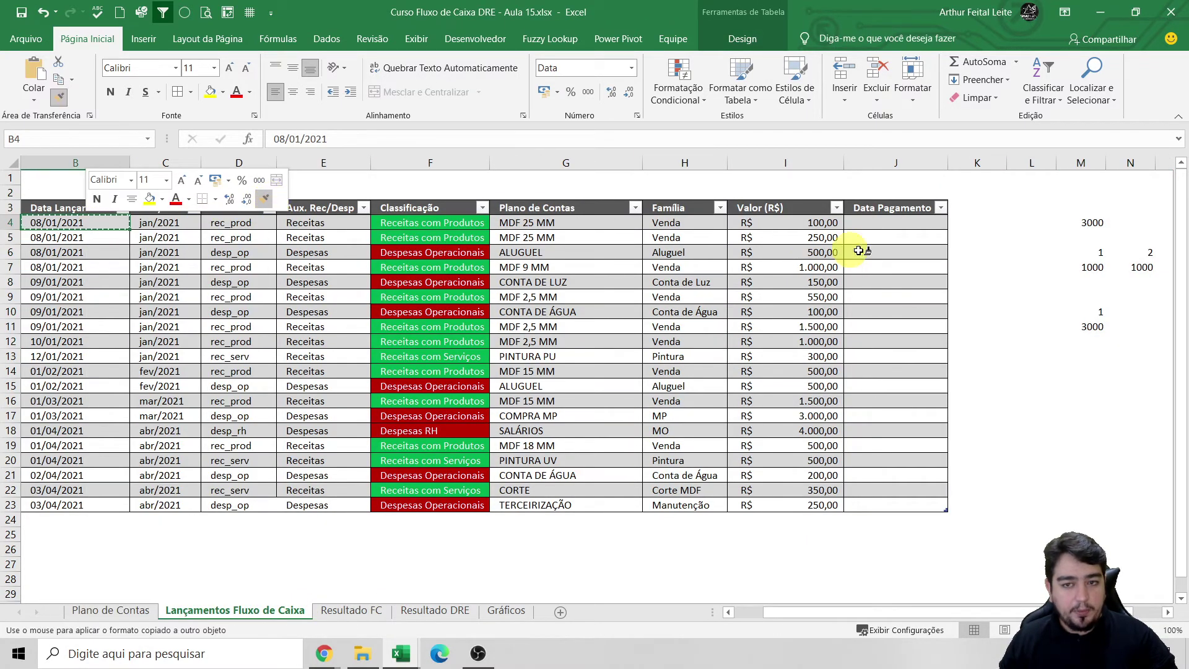
click(892, 223)
drag(907, 222, 902, 505)
click(631, 68)
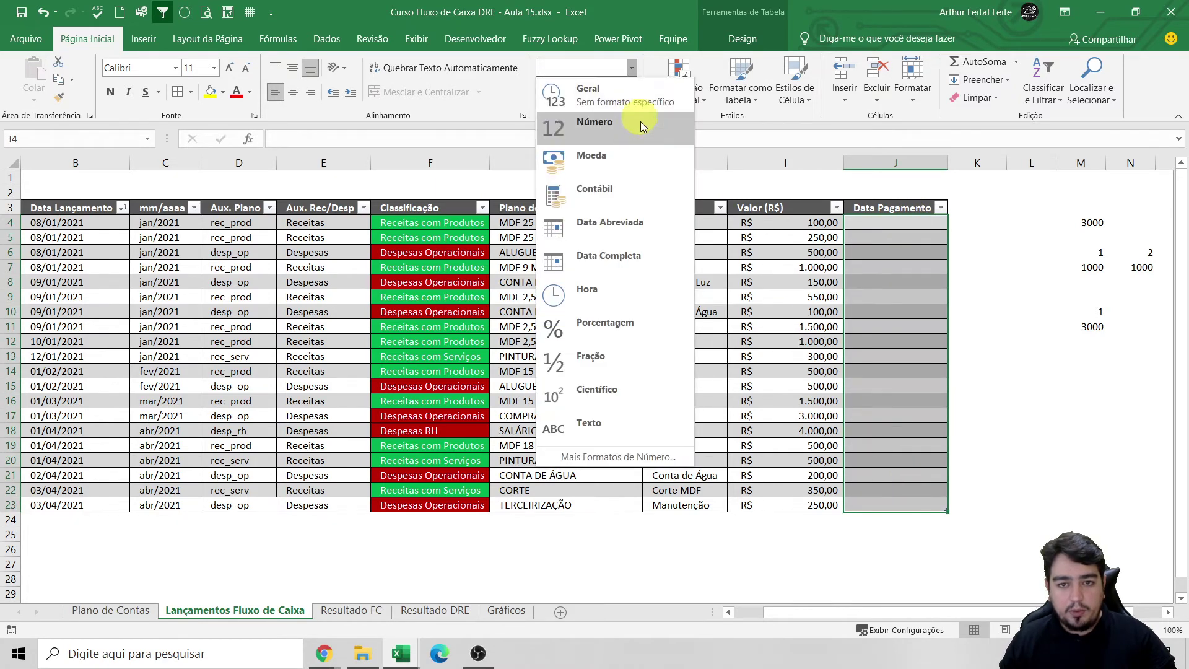
click(623, 229)
Step: Enter the payment date 08/01/2021 in cell J4 for the first launch
click(877, 223)
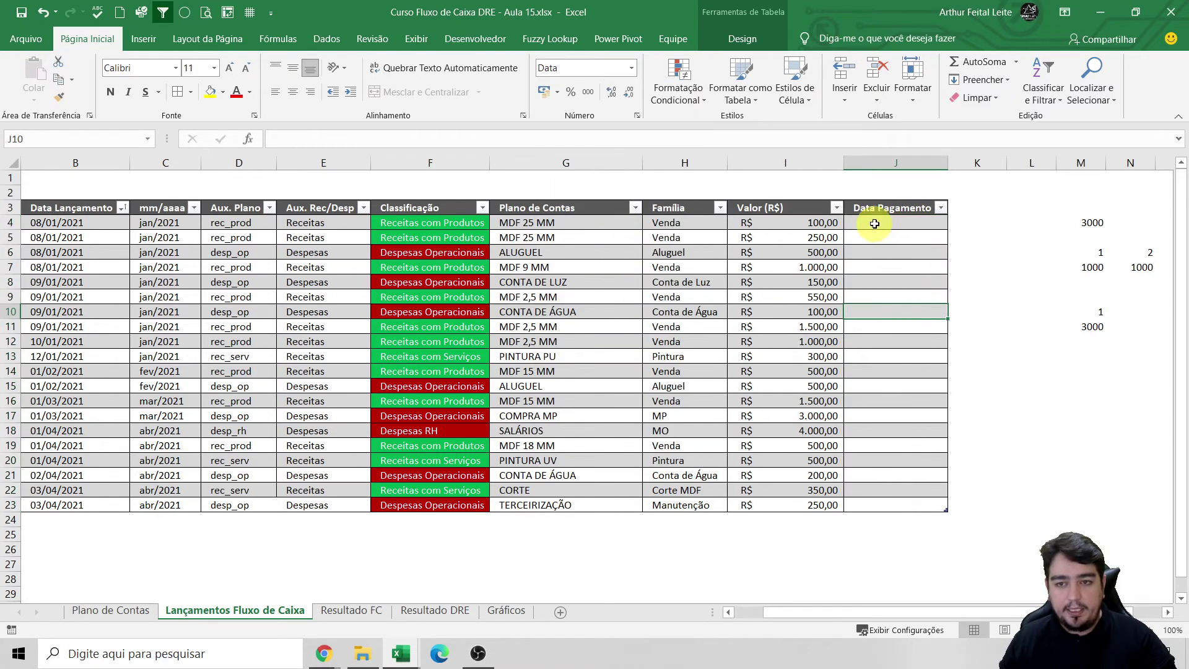
text(0)
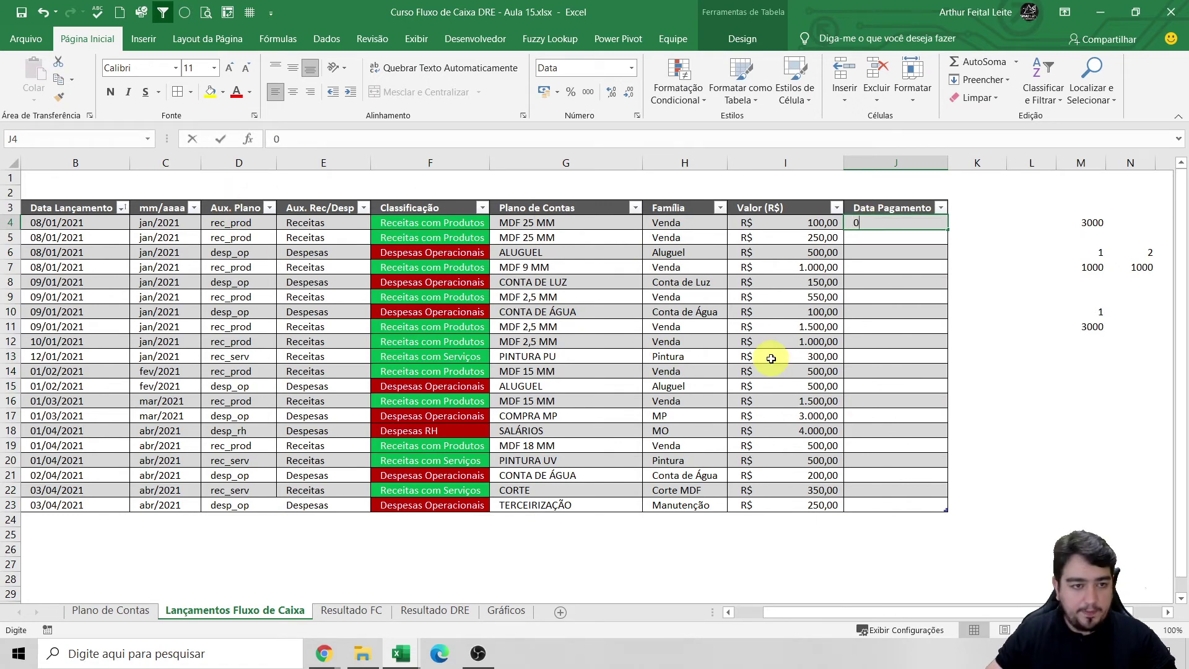
text(8/01/2021)
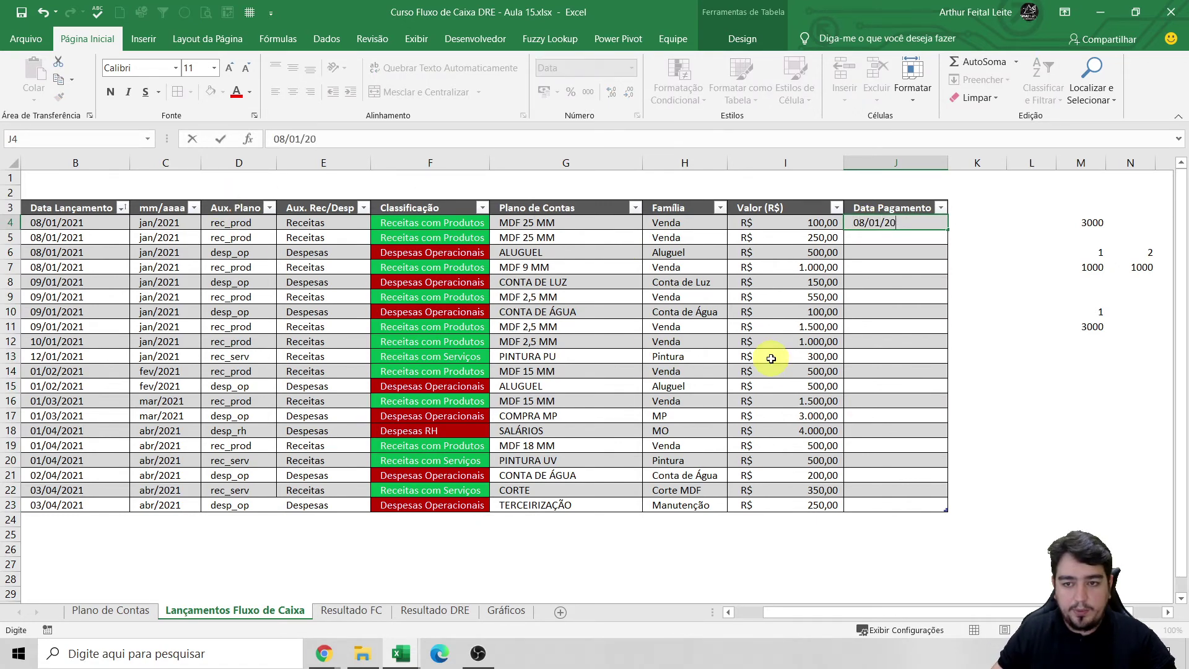
key(Return)
key(Down)
key(Down)
key(Down)
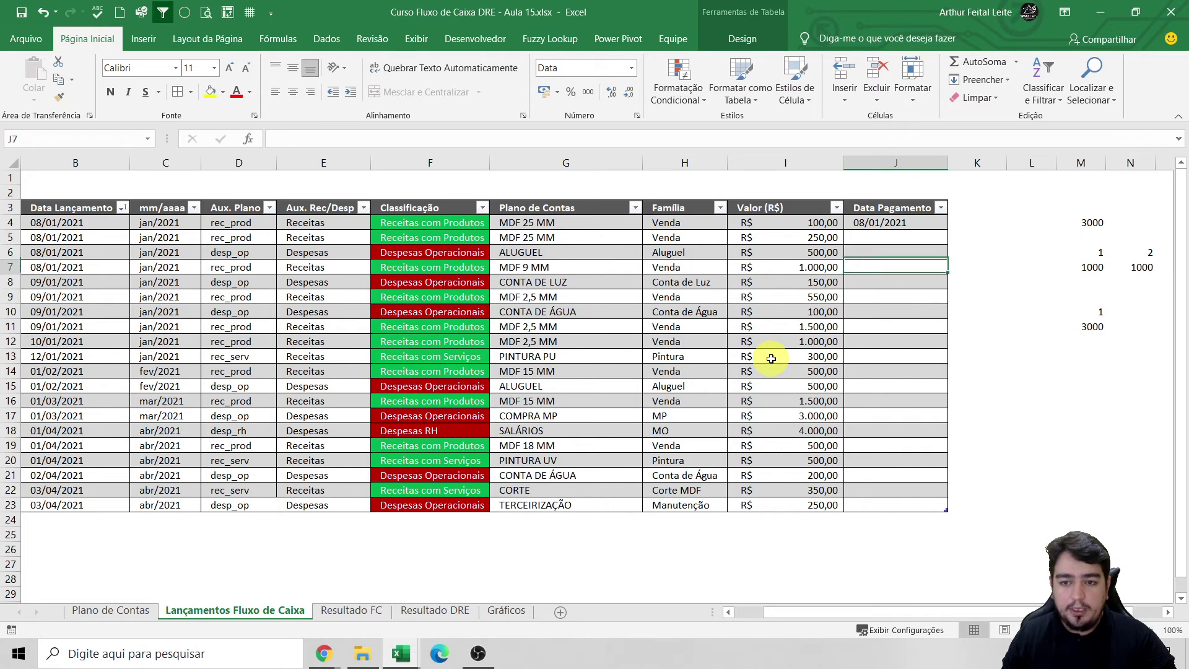
key(Up)
key(Up)
key(Up)
key(Up)
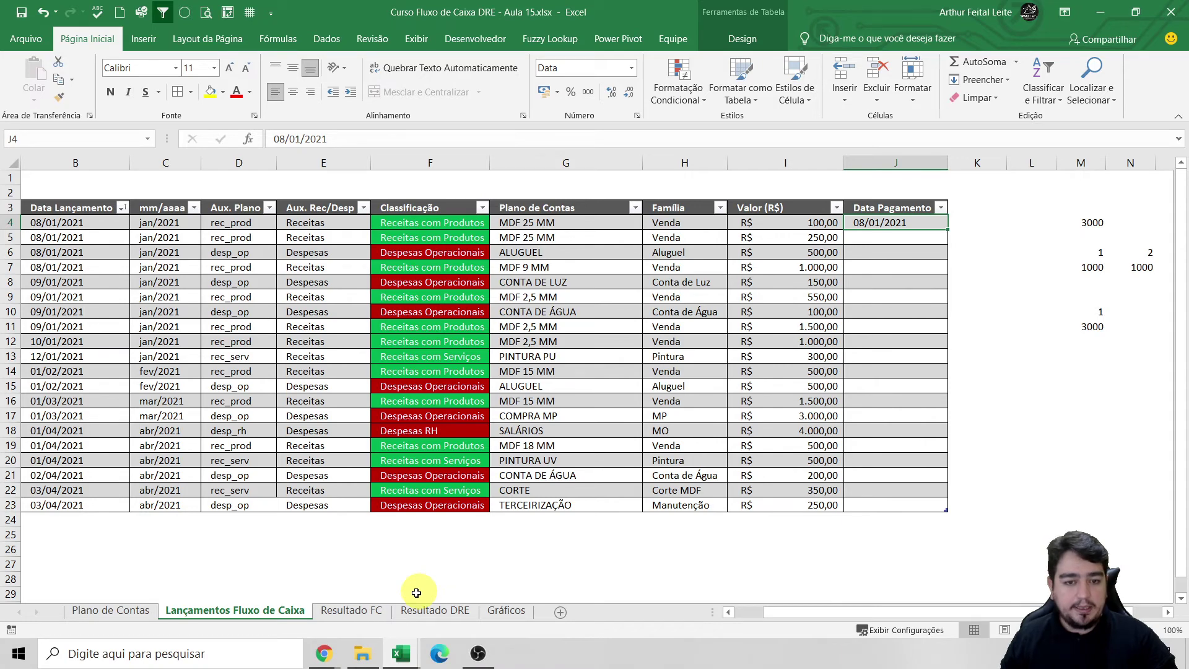
Step: Look over the Resultado FC, Resultado DRE and Plano de Contas sheets, and return to Lançamentos Fluxo de Caixa
click(366, 610)
click(420, 612)
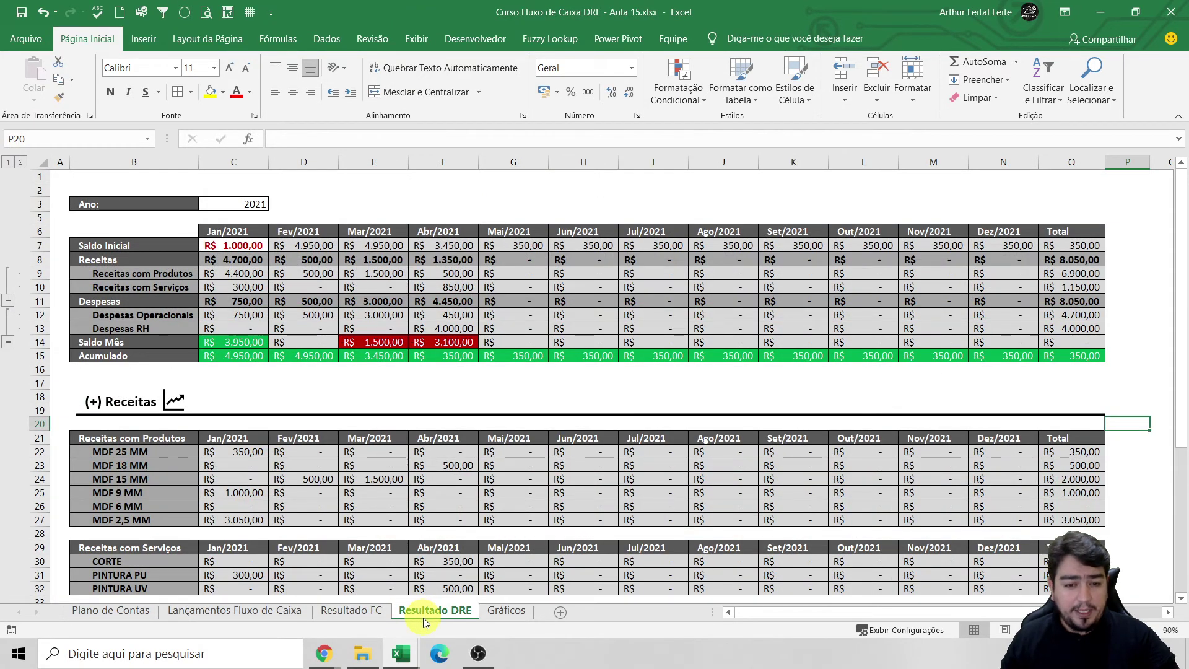
click(382, 612)
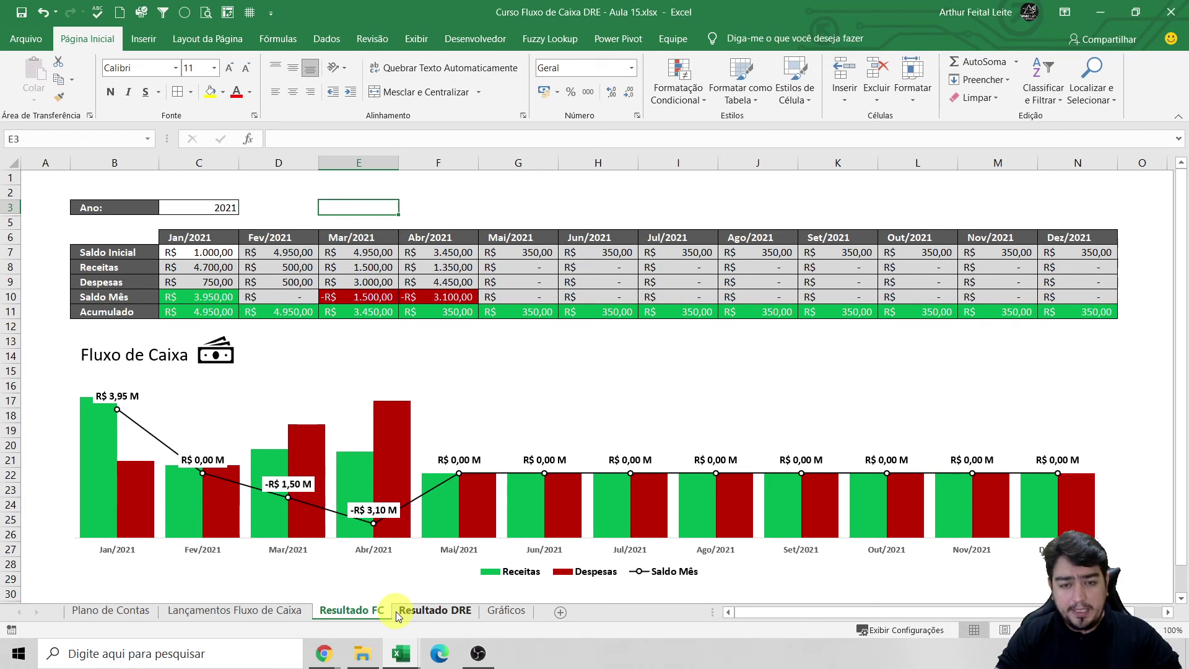
click(146, 612)
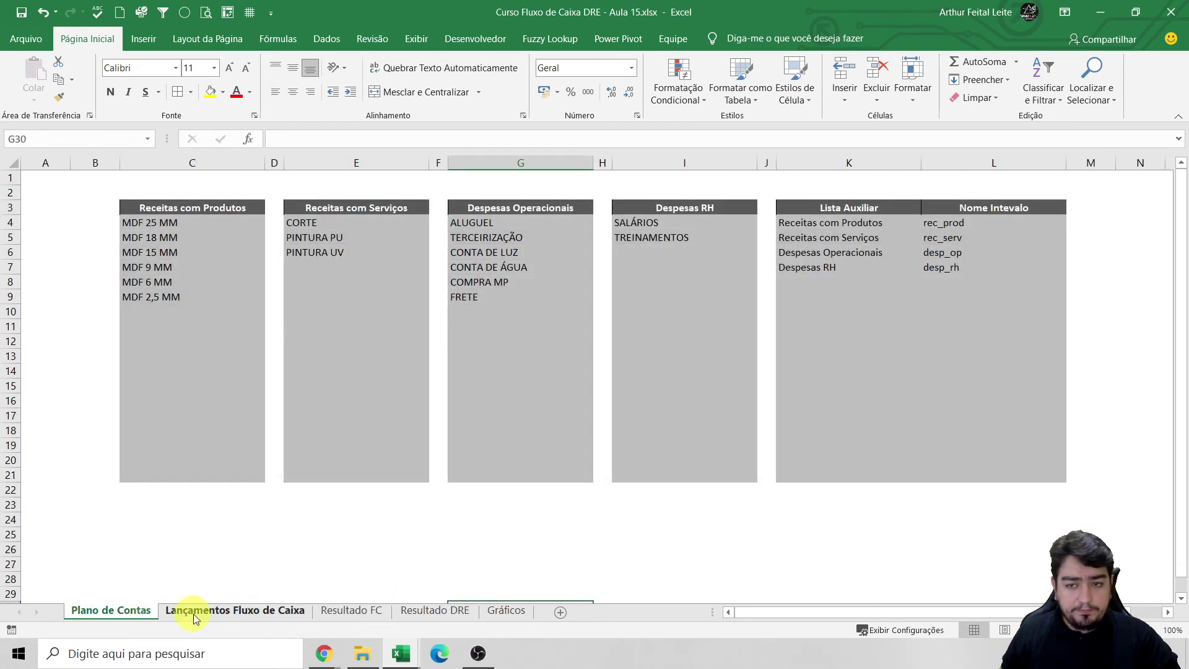
click(193, 613)
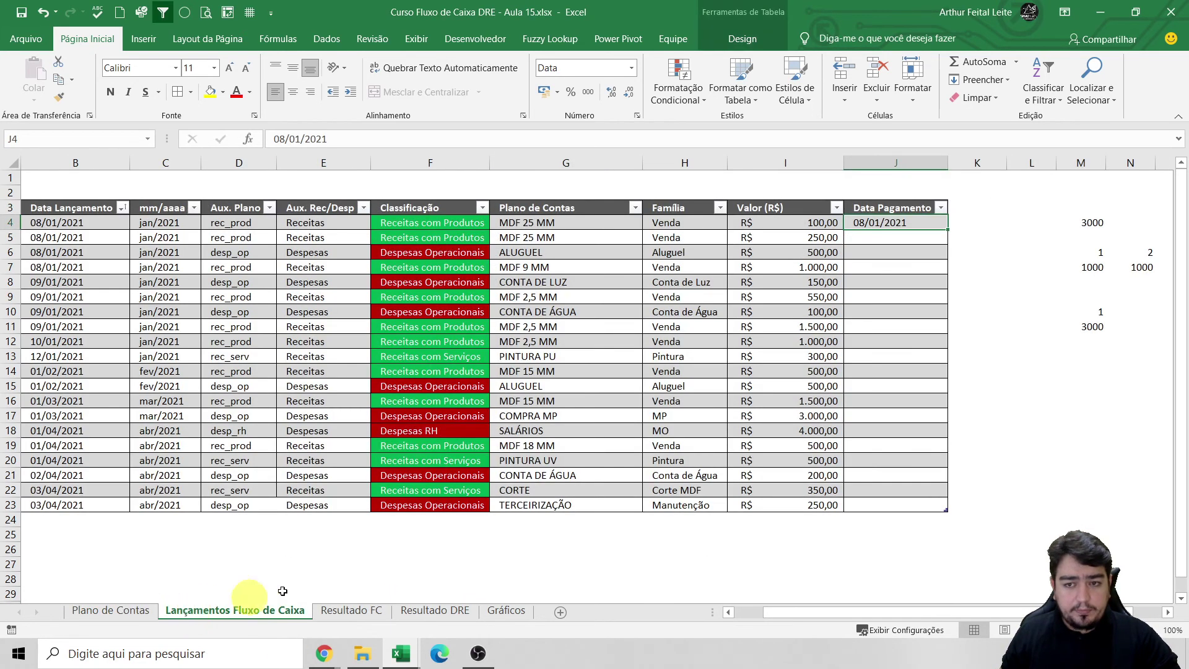
Step: Fill J5:J23 with a formula that takes each row's Data Lançamento as its payment date
click(911, 239)
text(=)
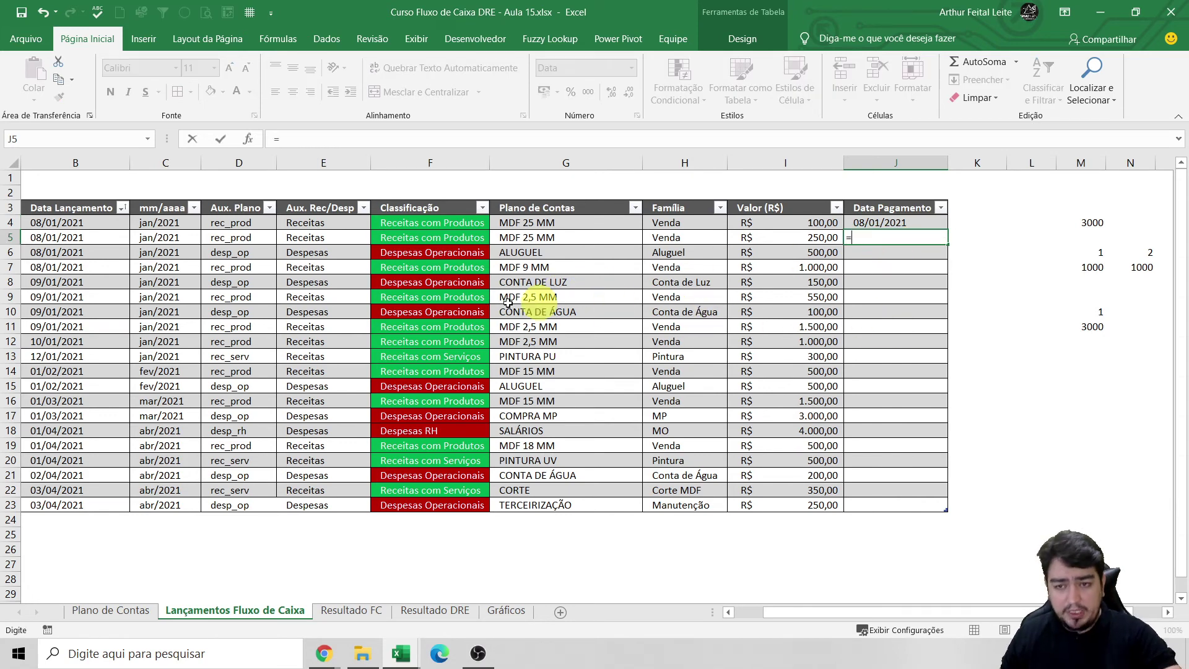
click(86, 237)
key(Return)
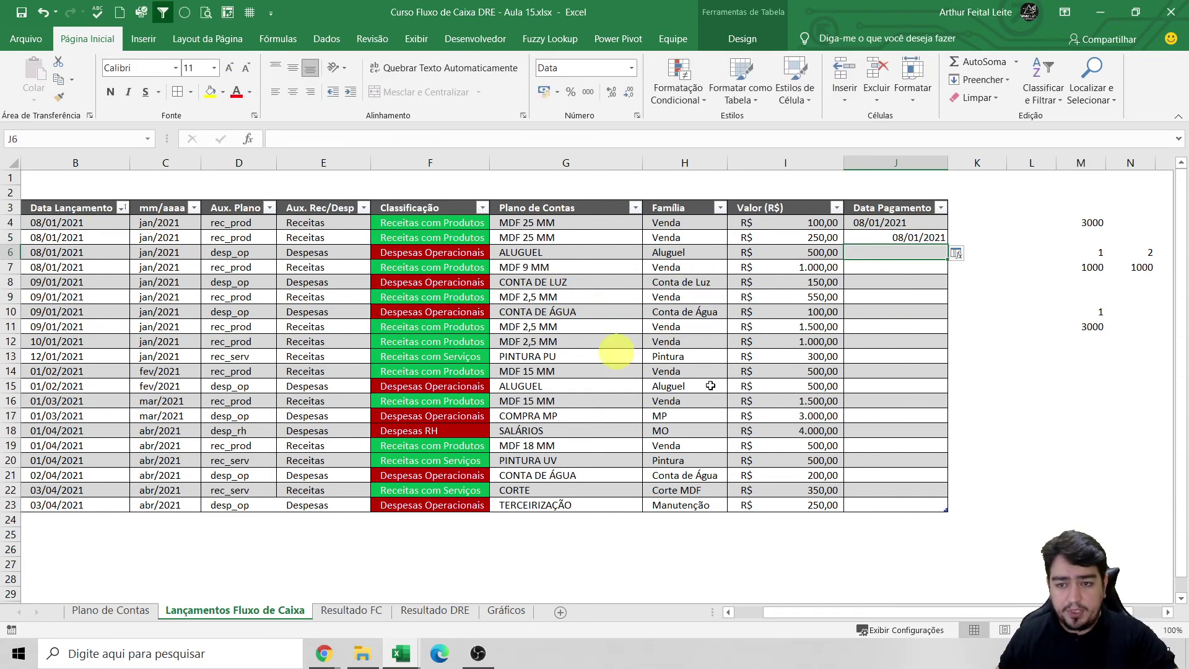
click(913, 236)
drag(948, 243, 935, 509)
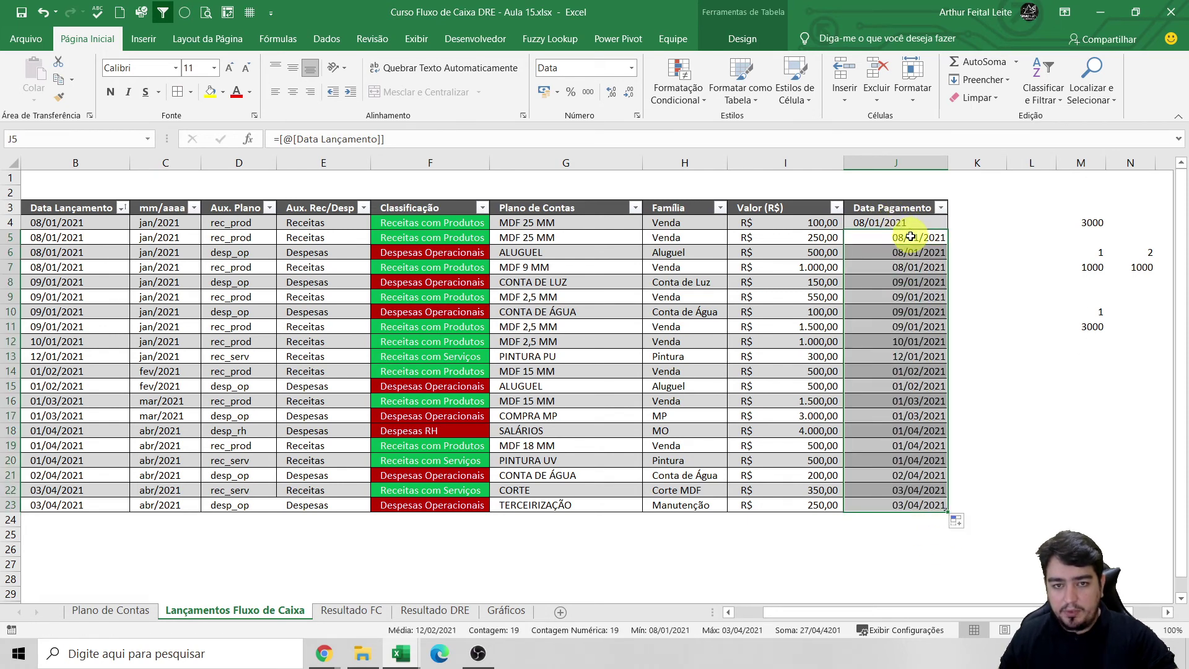
Step: Replace the formulas in J5:J23 with their date values by copying and pasting as values
key(ctrl+c)
right_click(907, 228)
click(959, 292)
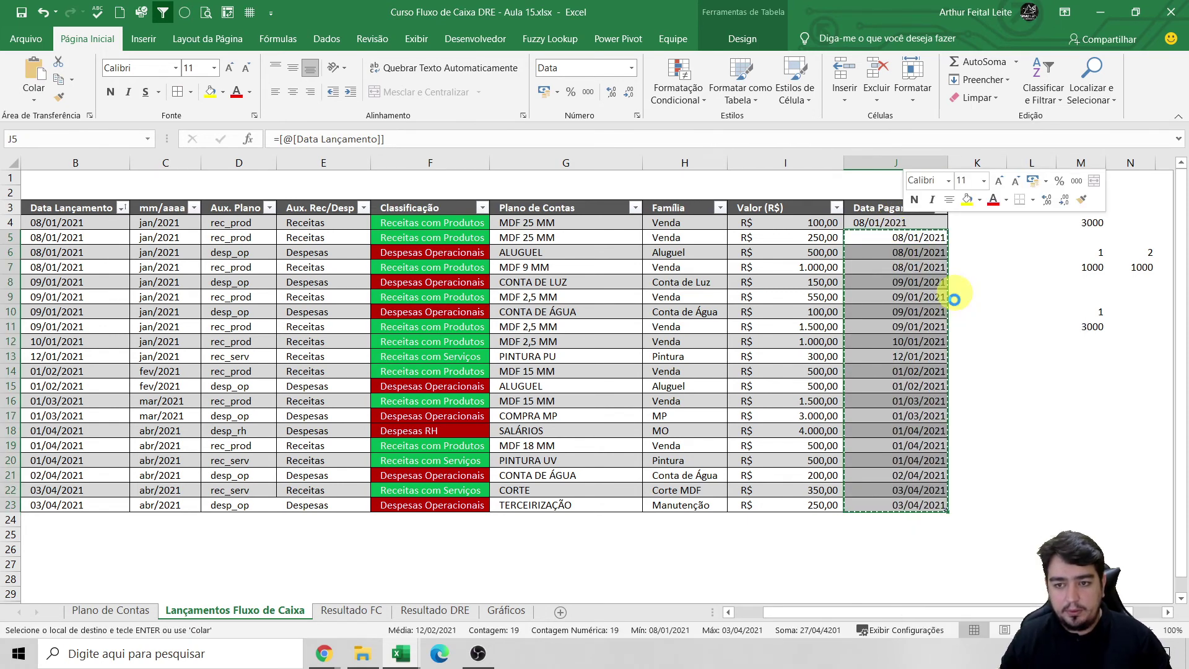
click(918, 221)
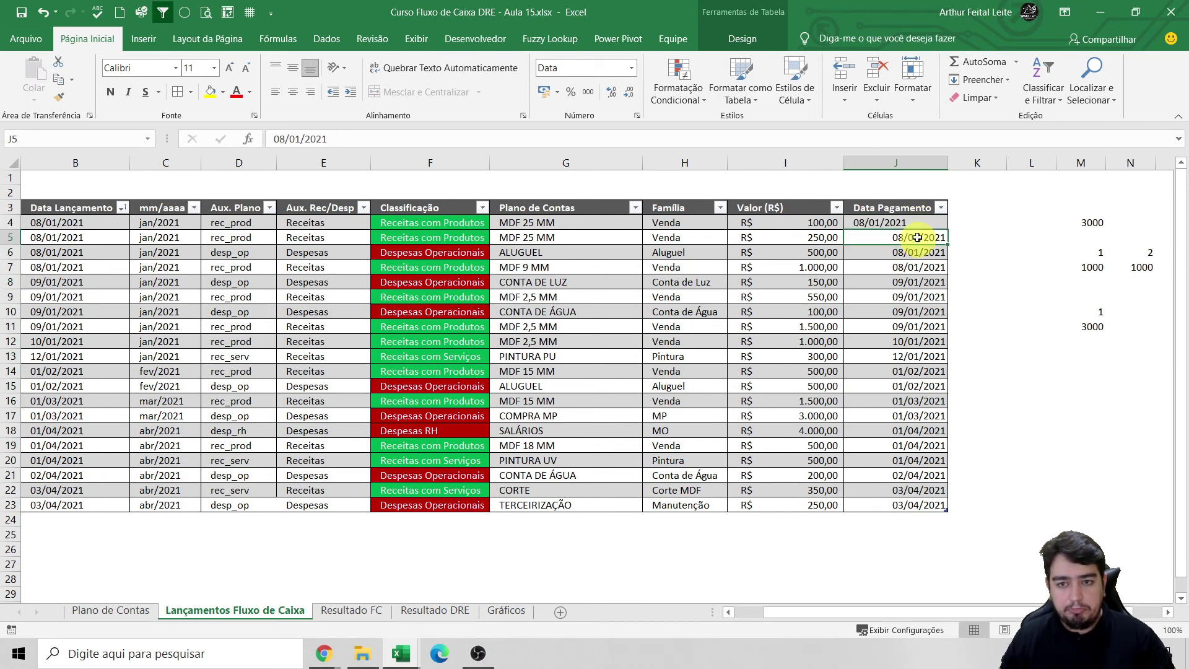
Step: Copy the format of cell J5 to J4 so the whole Data Pagamento column is aligned alike
right_click(918, 234)
click(1100, 205)
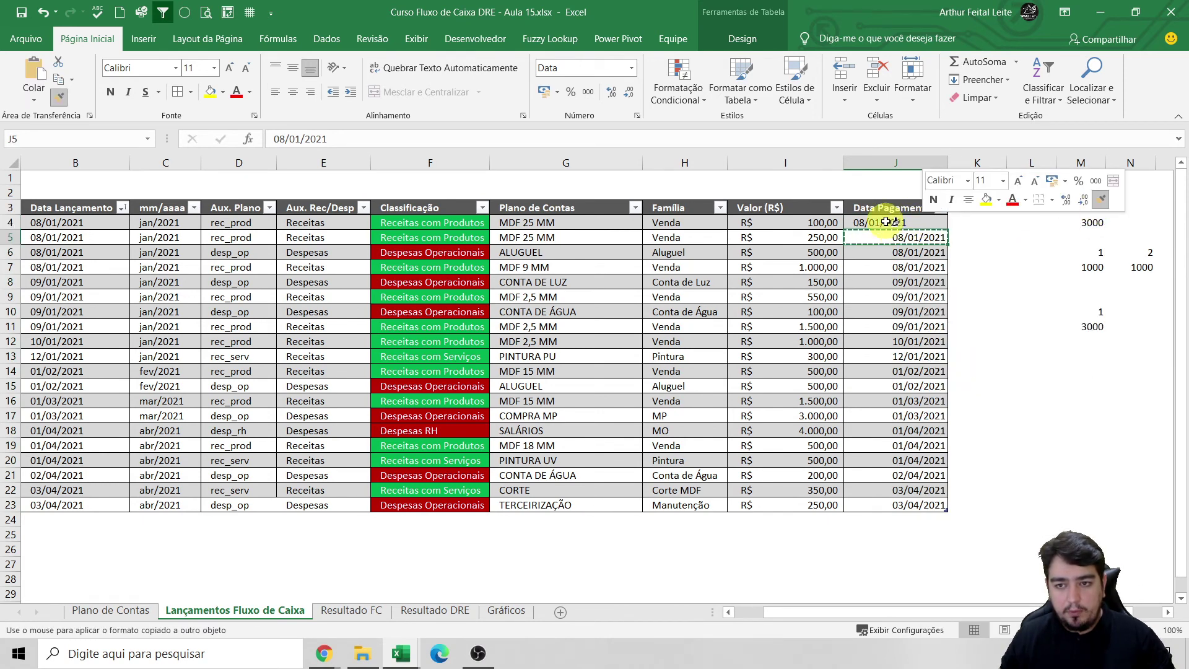
click(886, 225)
click(884, 267)
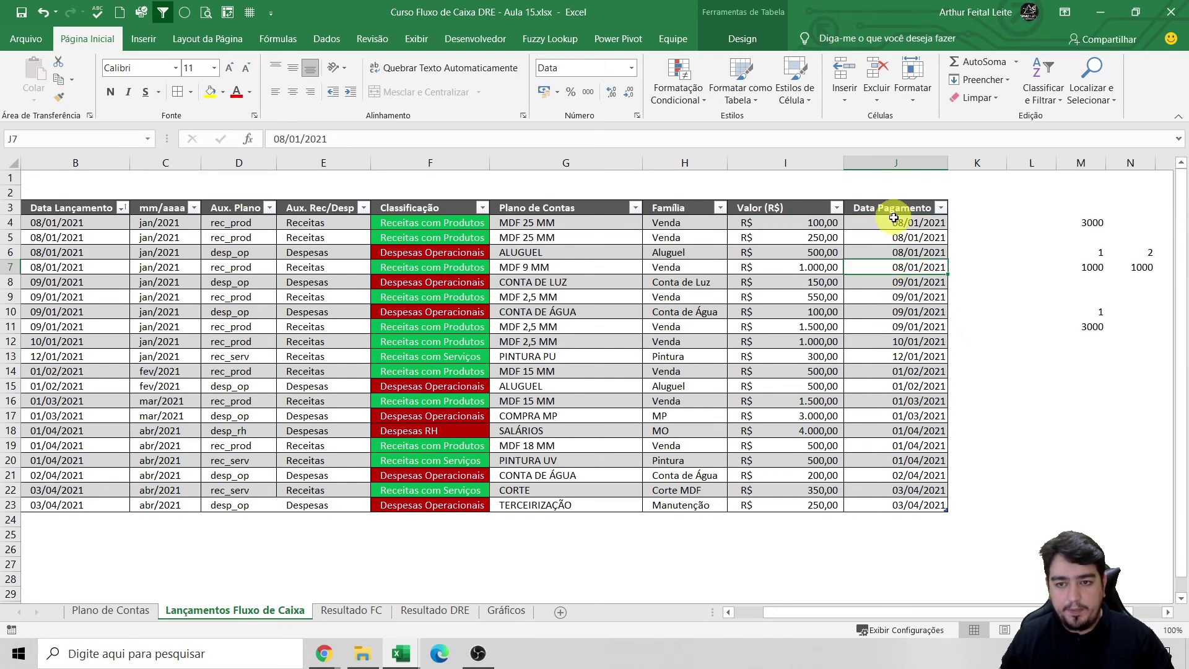
drag(886, 221, 855, 491)
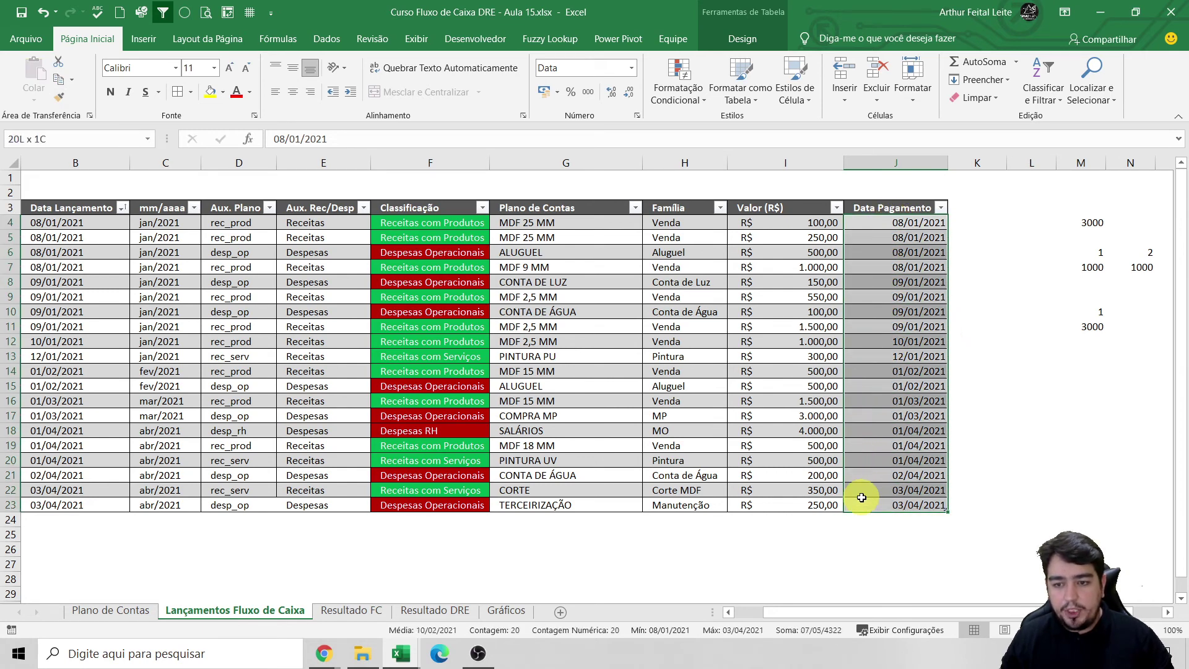
click(902, 342)
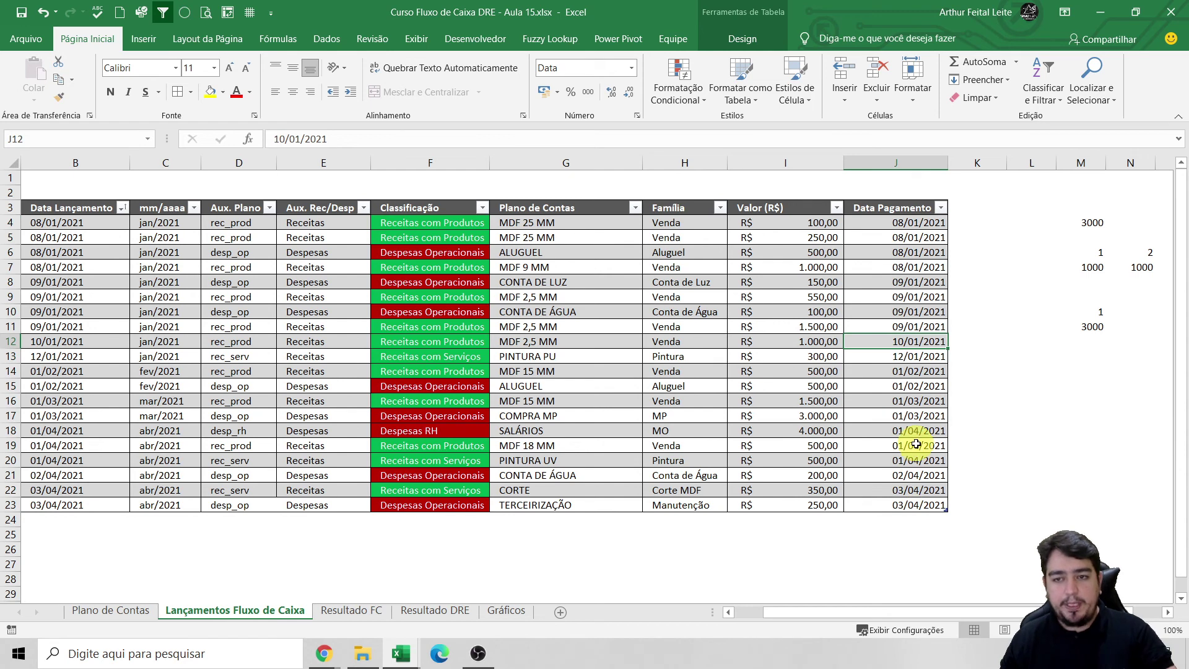
Step: Delete the 3000 instalment and single-payment example values from columns M to O beside the table
drag(1084, 211, 1086, 338)
key(Delete)
click(805, 253)
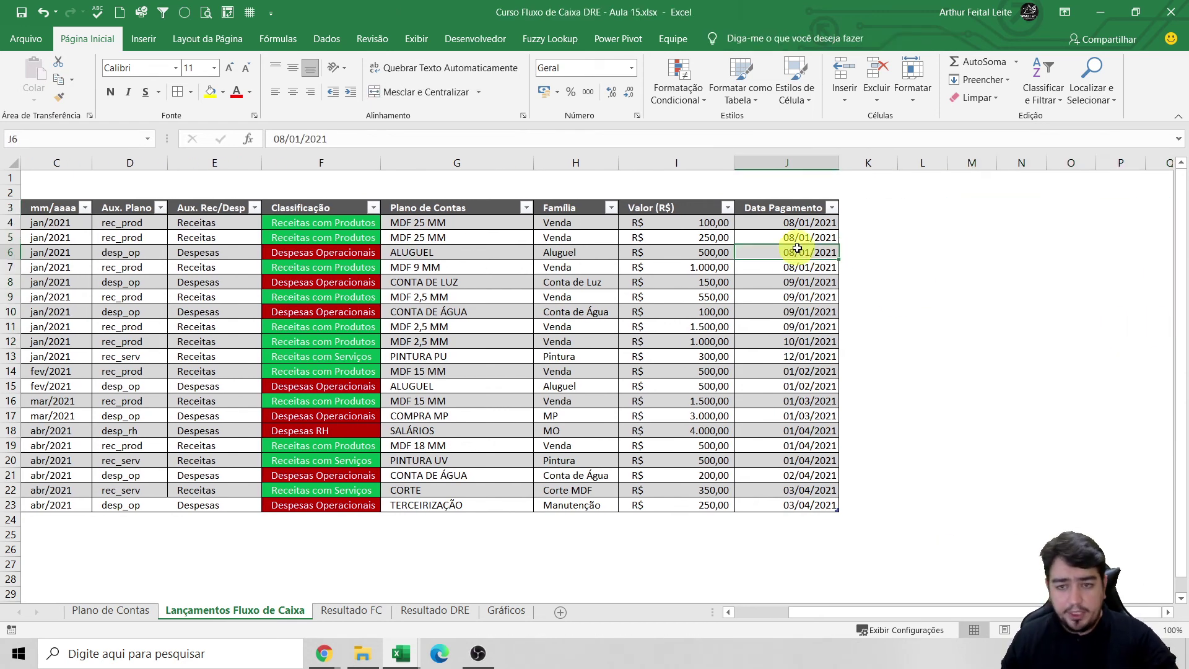
scroll(849, 615, left, 2)
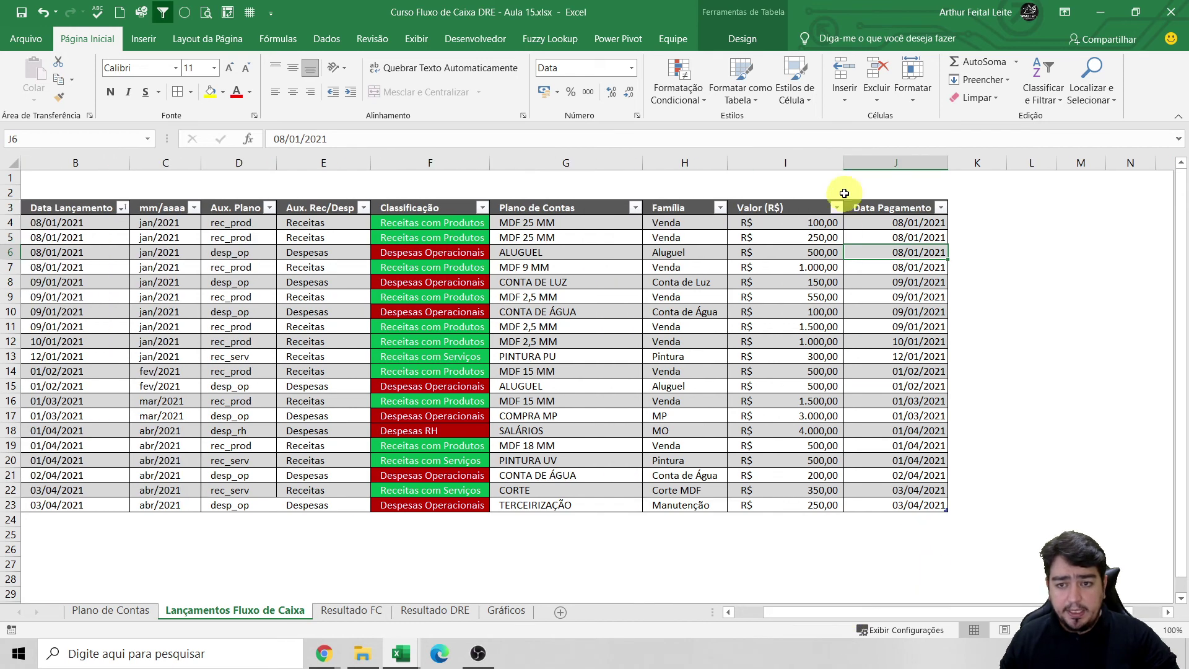
scroll(909, 605, left, 1)
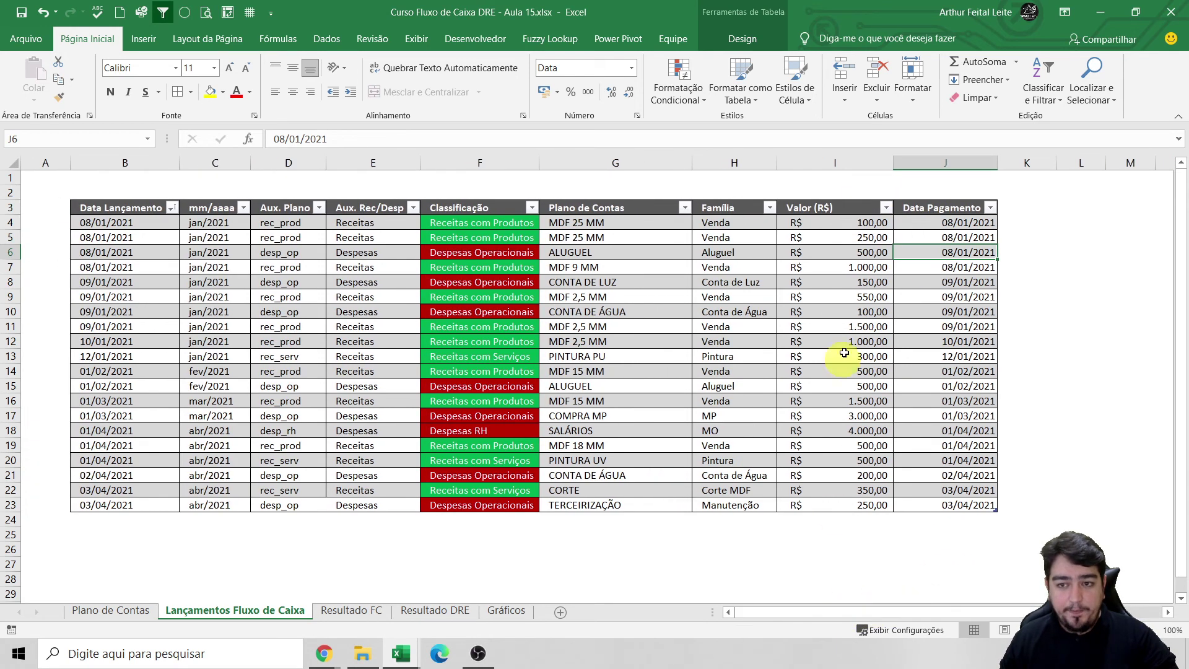
Step: Compare the dates in the Data Lançamento and Data Pagamento columns of the launches table
click(959, 267)
click(145, 272)
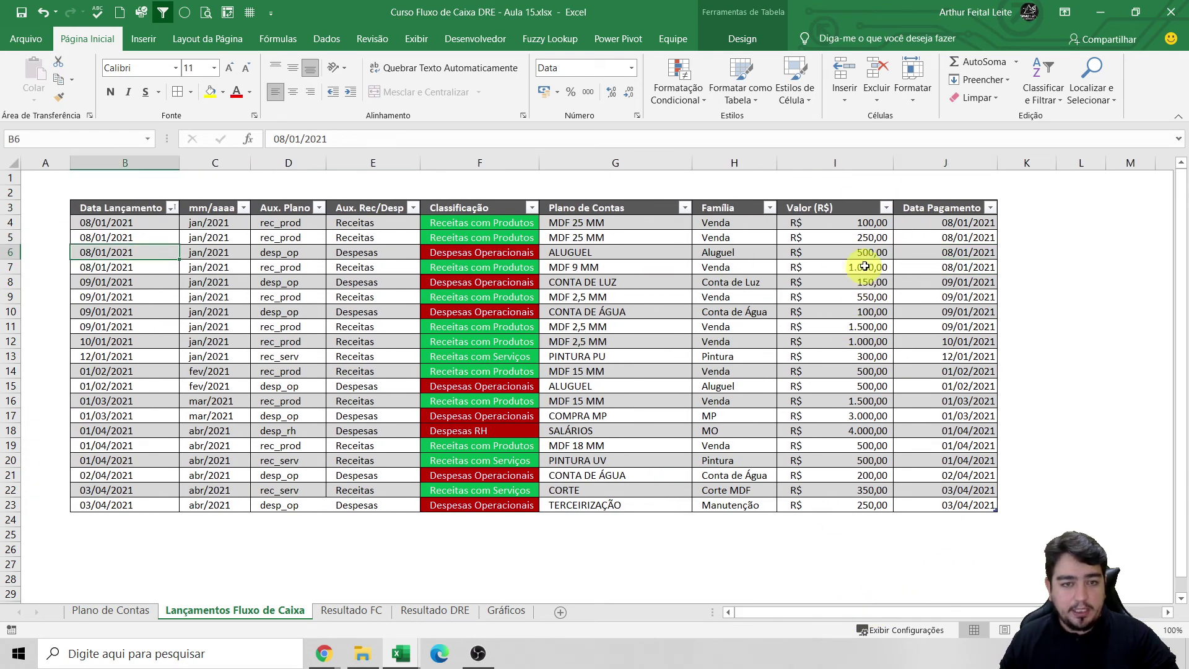
click(975, 223)
click(970, 200)
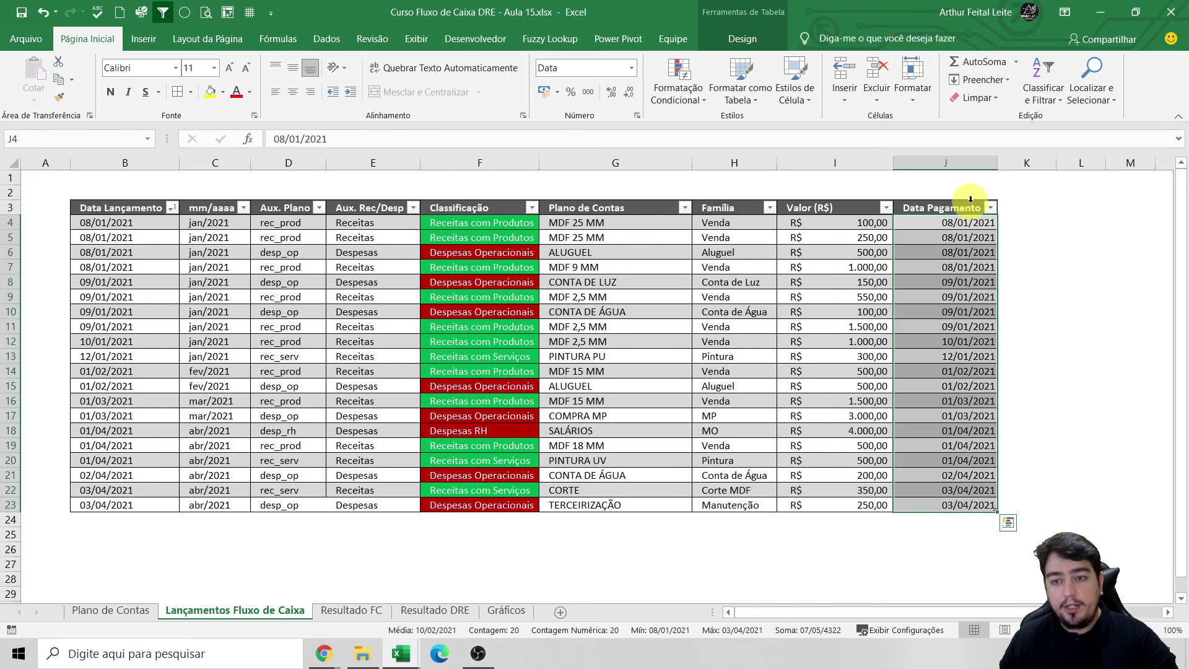
double_click(978, 209)
click(961, 295)
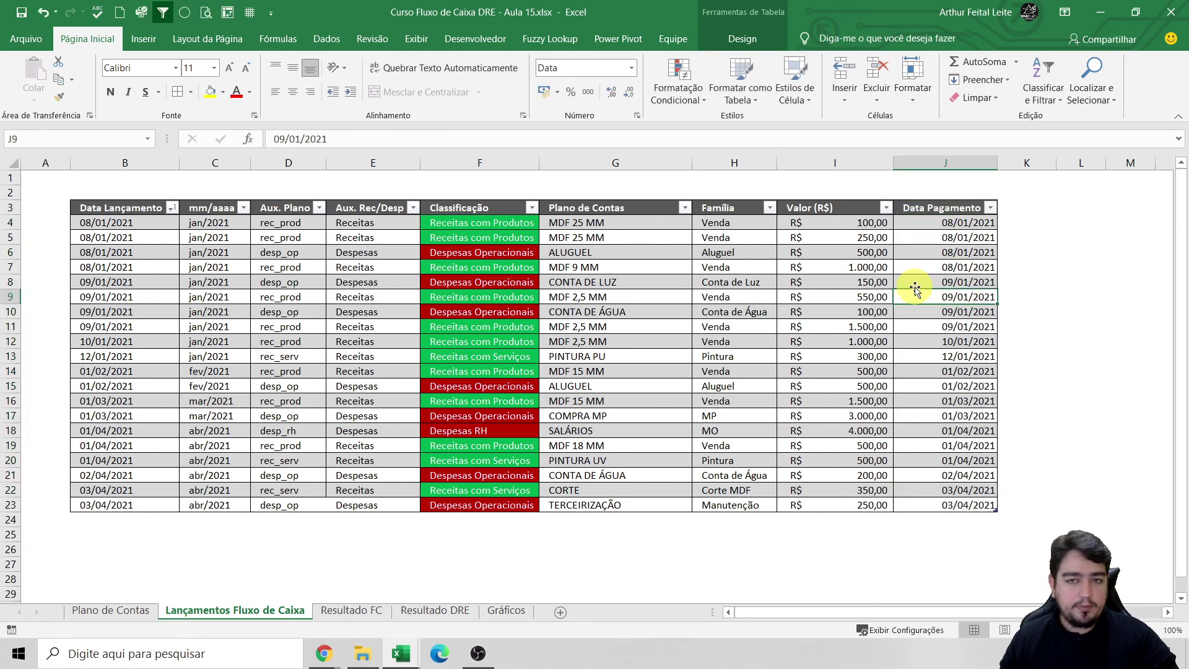